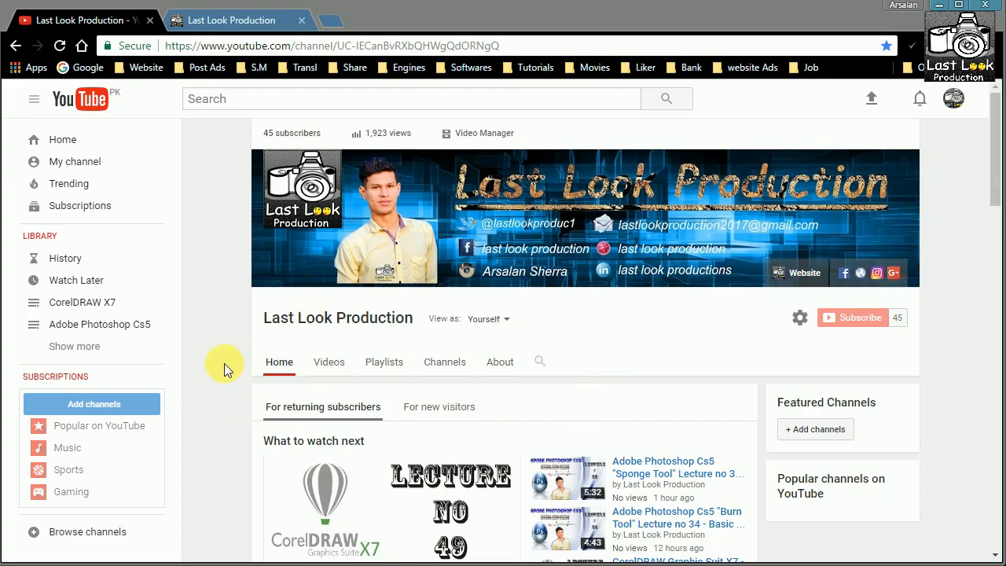
Look through the playlists and popular uploads on the Last Look Production YouTube channel page.
{"action": "scroll", "coordinate": [224, 364], "scroll_direction": "down", "scroll_amount": 4}
{"action": "scroll", "coordinate": [242, 360], "scroll_direction": "down", "scroll_amount": 2}
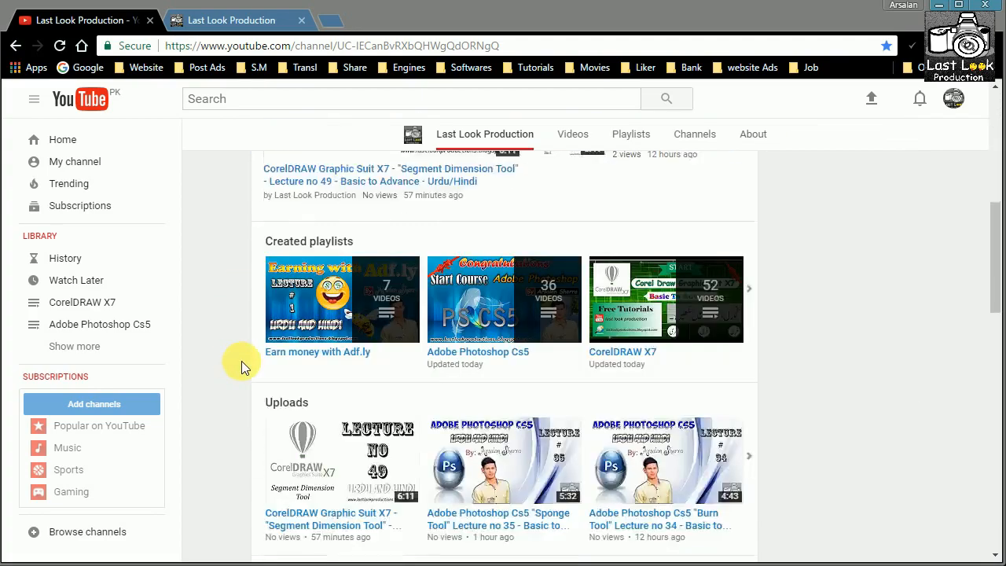
{"action": "scroll", "coordinate": [241, 360], "scroll_direction": "down", "scroll_amount": 8}
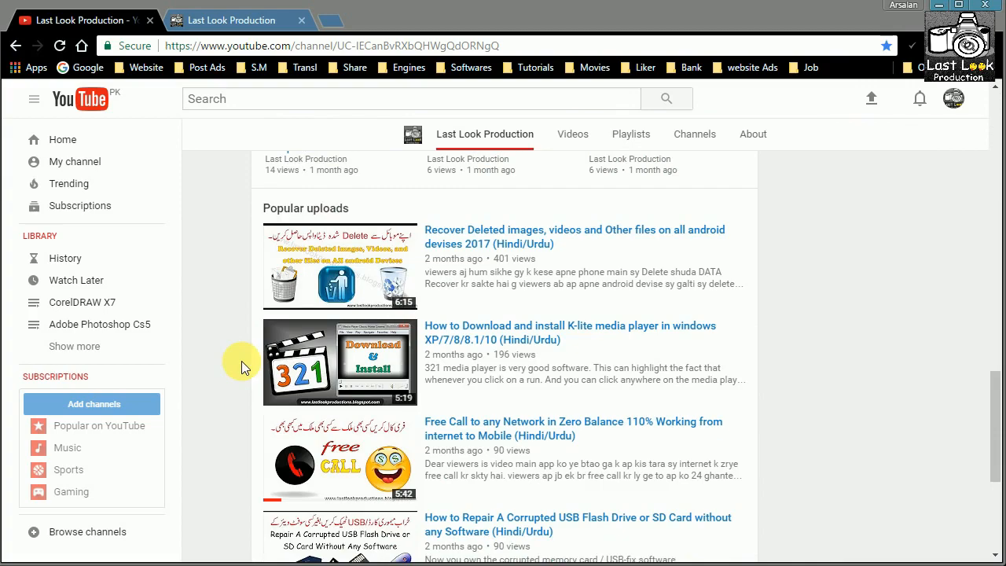
{"action": "scroll", "coordinate": [242, 361], "scroll_direction": "up", "scroll_amount": 14}
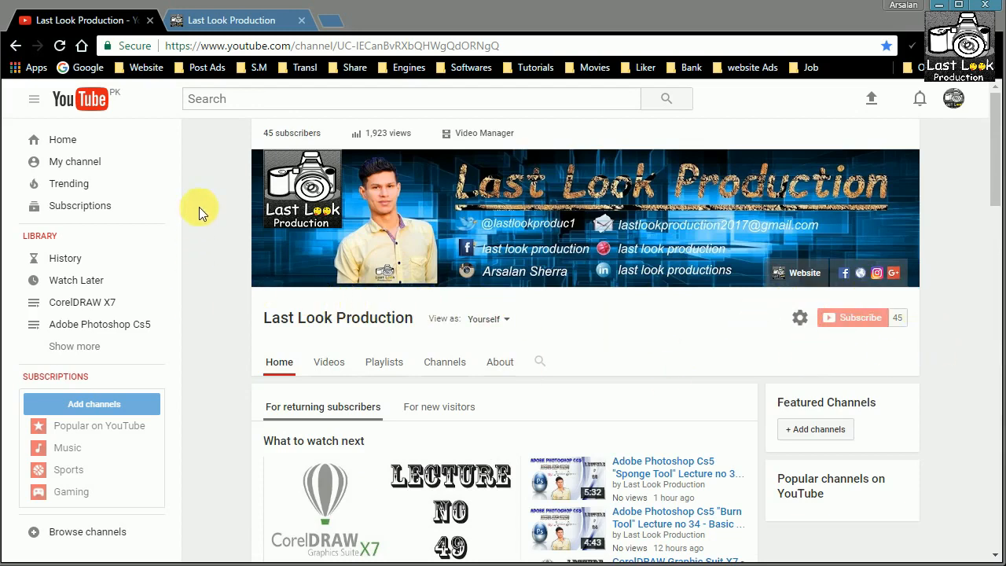
Switch to the Last Look Production blog and look through its software categories, recent tutorial posts and footer.
{"action": "left_click", "coordinate": [219, 26]}
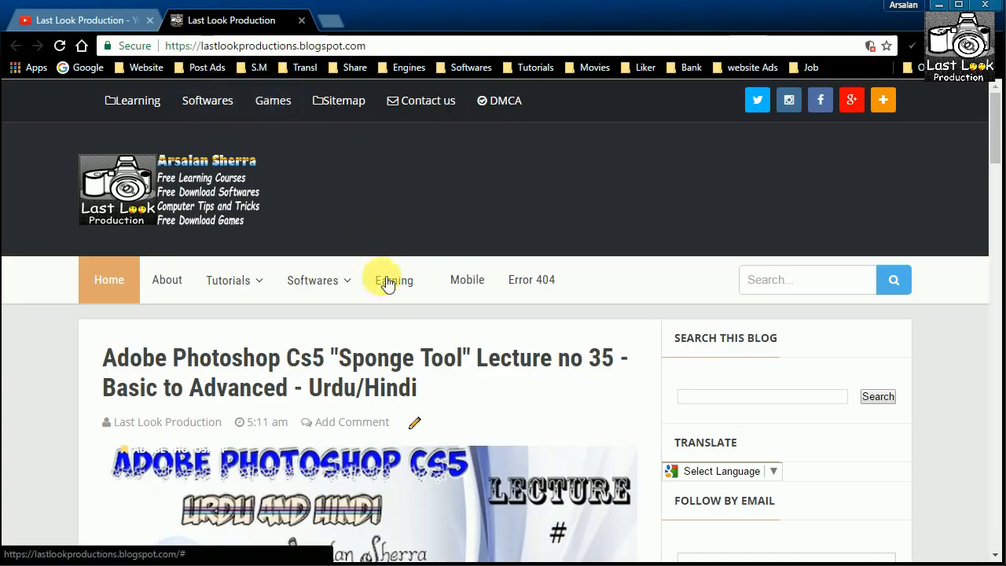
{"action": "mouse_move", "coordinate": [343, 293]}
{"action": "scroll", "coordinate": [334, 223], "scroll_direction": "down", "scroll_amount": 3}
{"action": "scroll", "coordinate": [333, 220], "scroll_direction": "up", "scroll_amount": 1}
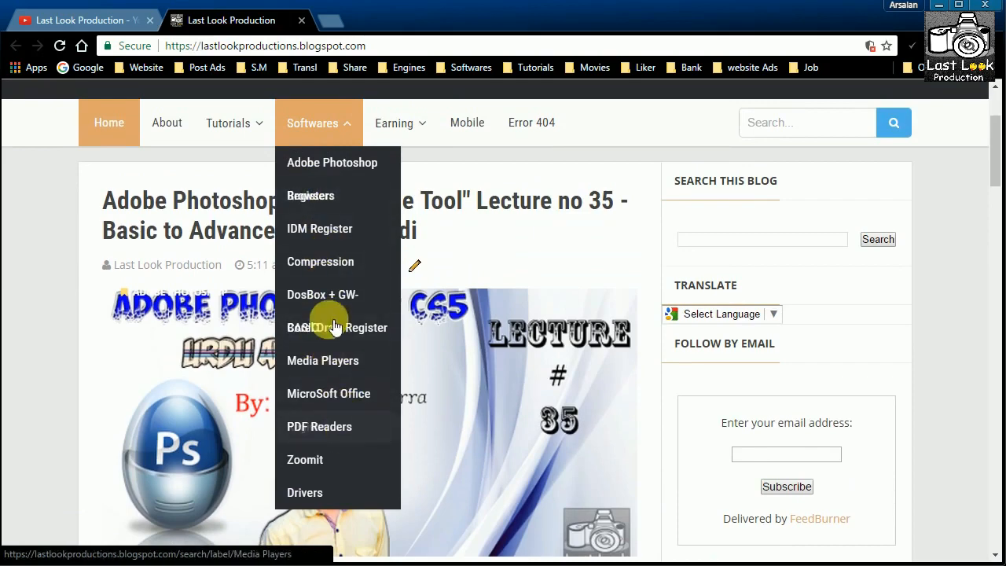
{"action": "scroll", "coordinate": [333, 214], "scroll_direction": "up", "scroll_amount": 2}
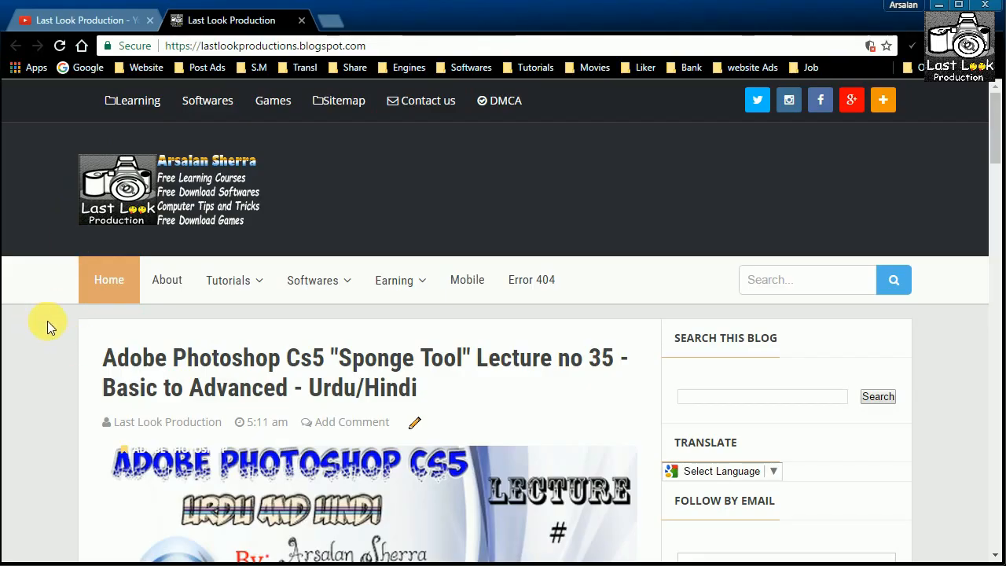
{"action": "scroll", "coordinate": [47, 327], "scroll_direction": "down", "scroll_amount": 20}
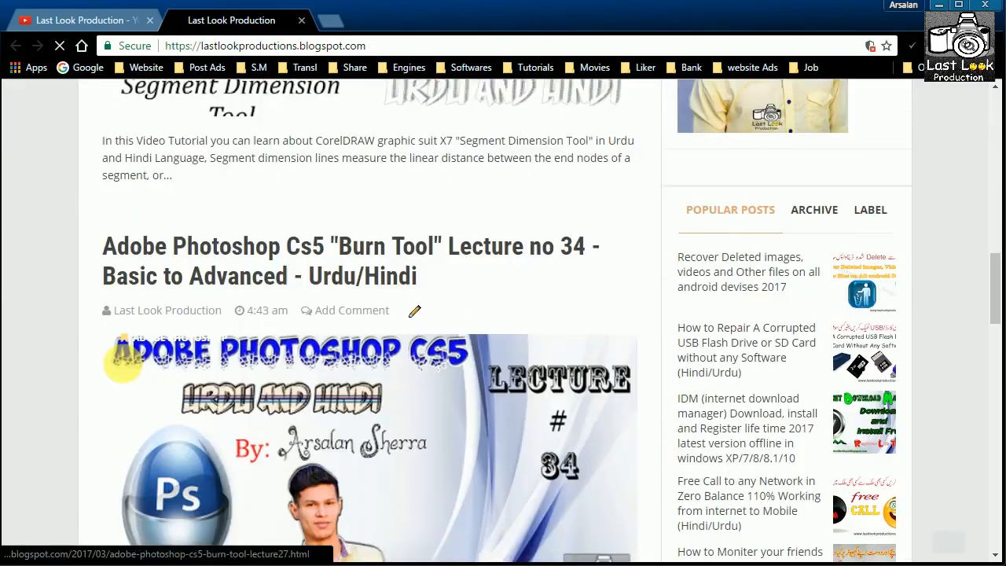
{"action": "scroll", "coordinate": [85, 358], "scroll_direction": "down", "scroll_amount": 5}
{"action": "scroll", "coordinate": [84, 359], "scroll_direction": "up", "scroll_amount": 14}
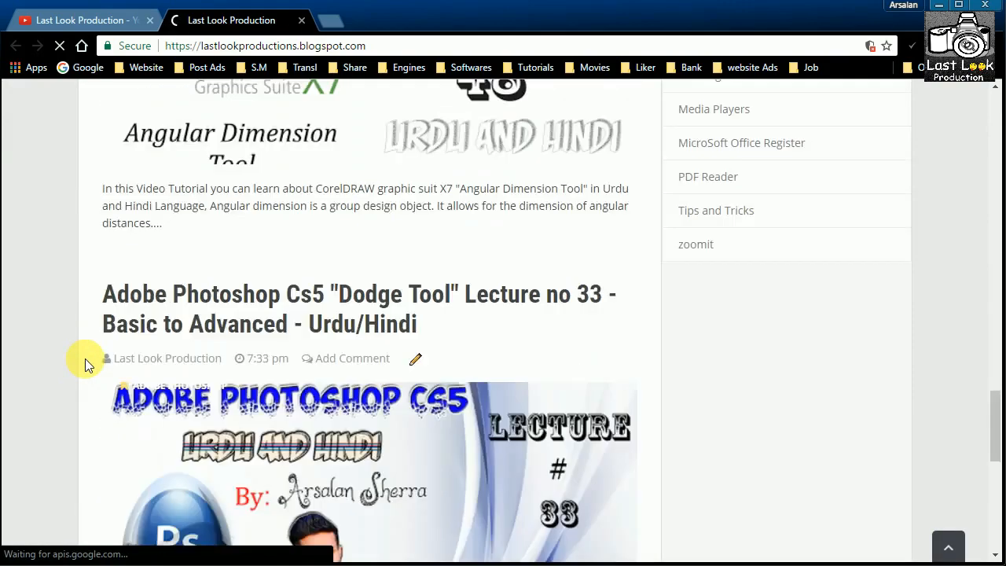
{"action": "scroll", "coordinate": [85, 358], "scroll_direction": "down", "scroll_amount": 15}
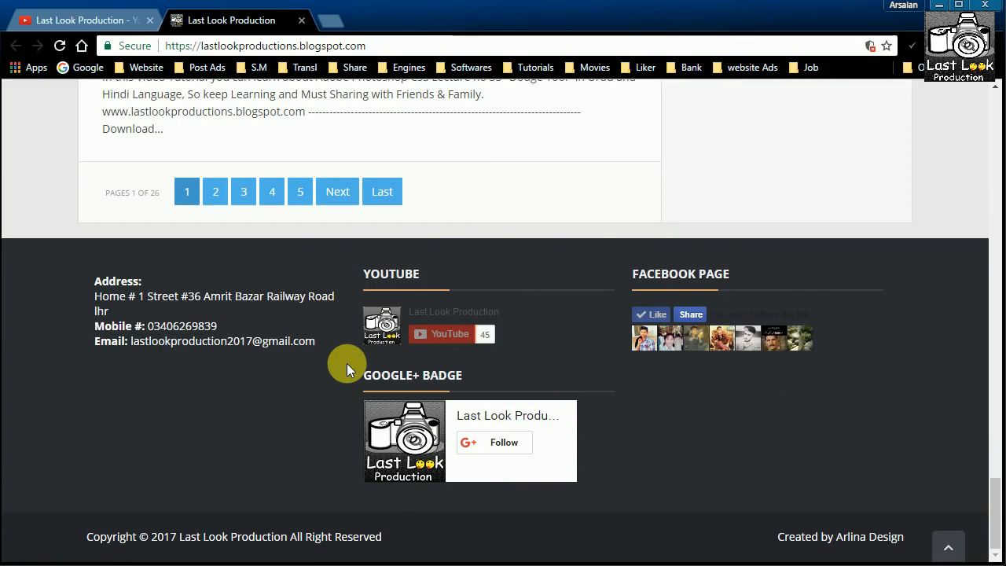
{"action": "scroll", "coordinate": [48, 336], "scroll_direction": "up", "scroll_amount": 10}
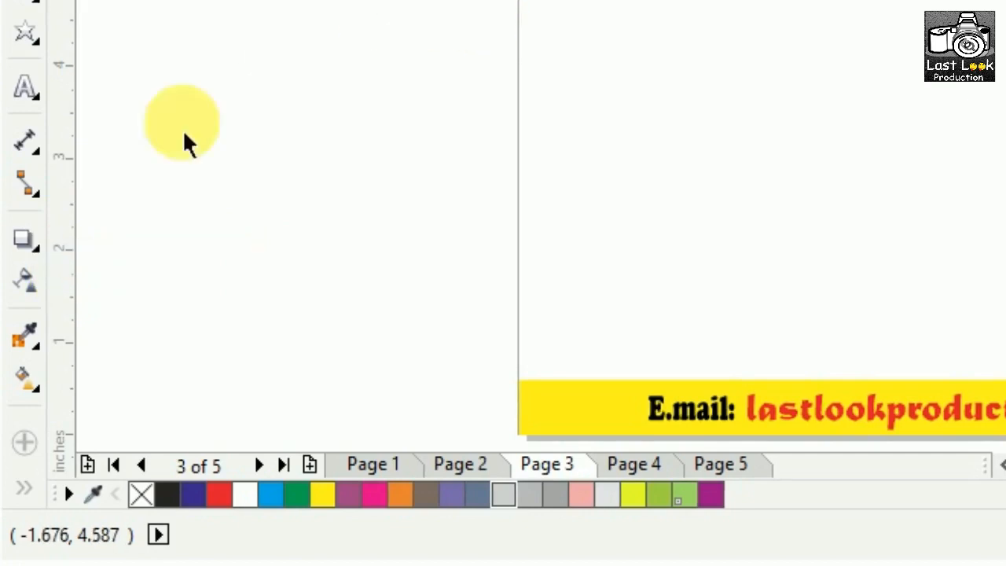
Switch to CorelDRAW and choose the Distort tool from the interactive effect tools.
{"action": "left_click", "coordinate": [35, 252]}
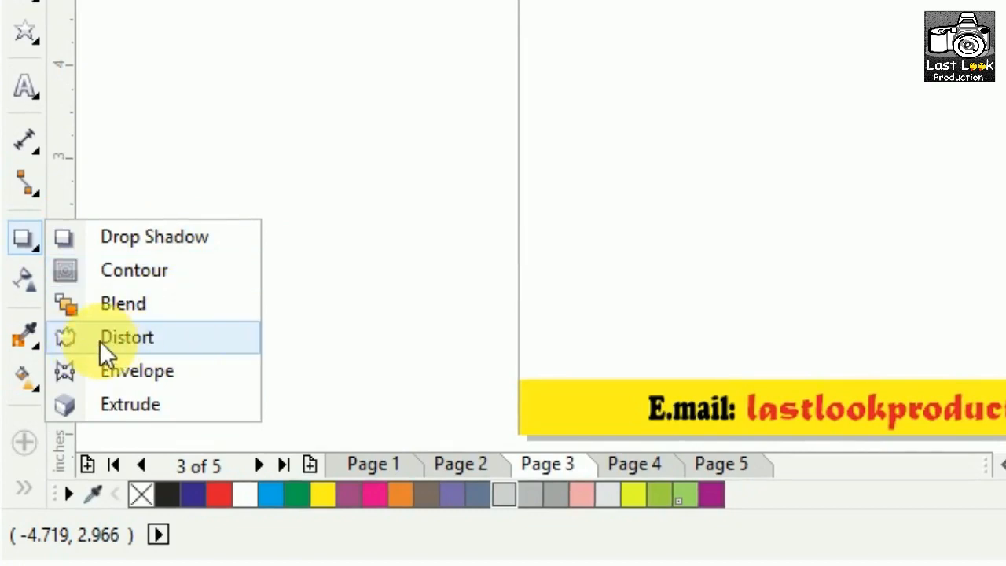
{"action": "left_click", "coordinate": [154, 340]}
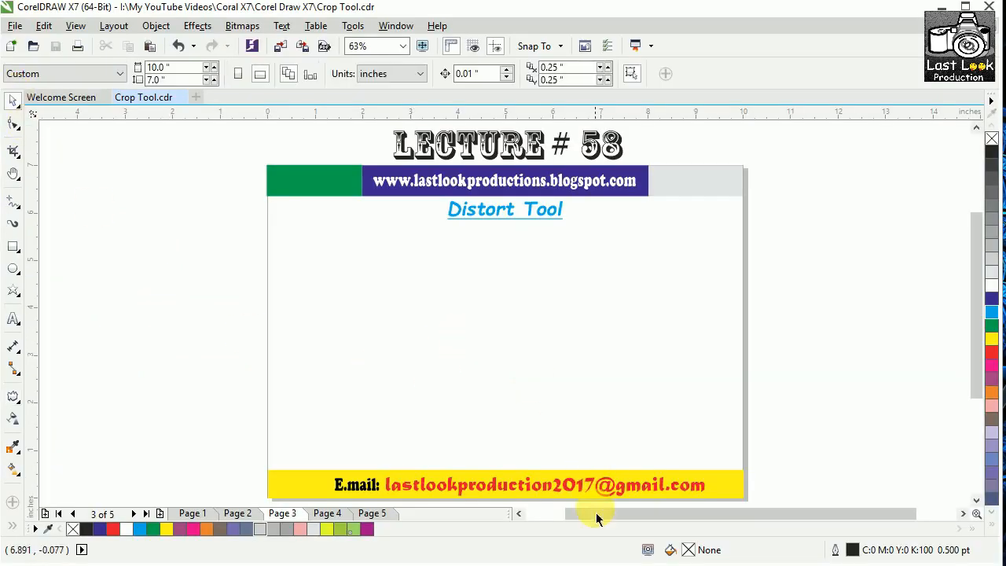
Draw a rectangle about 4.1 by 3.3 inches in the empty area beside page 3.
{"action": "left_click_drag", "start_coordinate": [593, 512], "coordinate": [555, 513]}
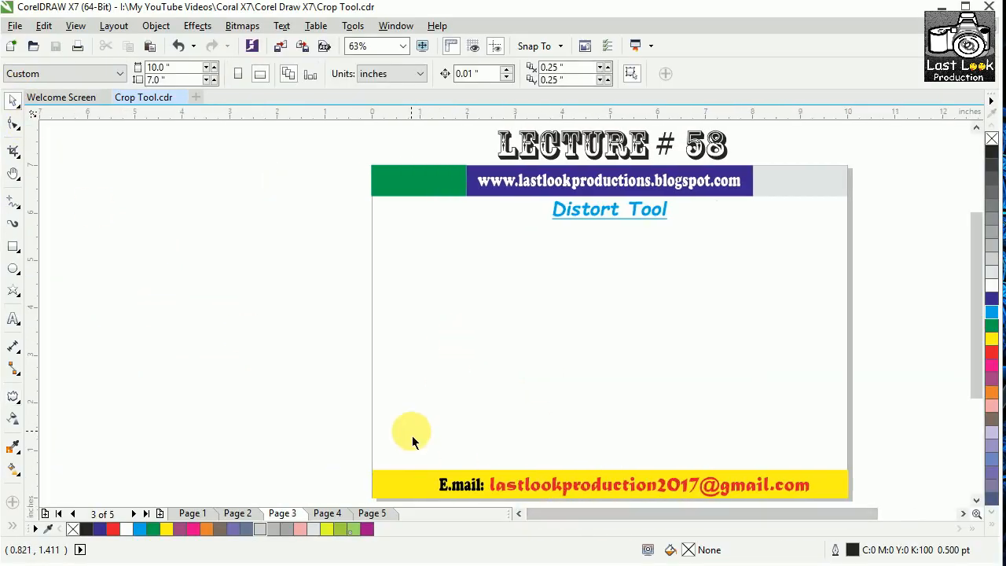
{"action": "key", "text": "h"}
{"action": "left_click_drag", "start_coordinate": [465, 388], "coordinate": [561, 381]}
{"action": "key", "text": "space"}
{"action": "left_click", "coordinate": [12, 103]}
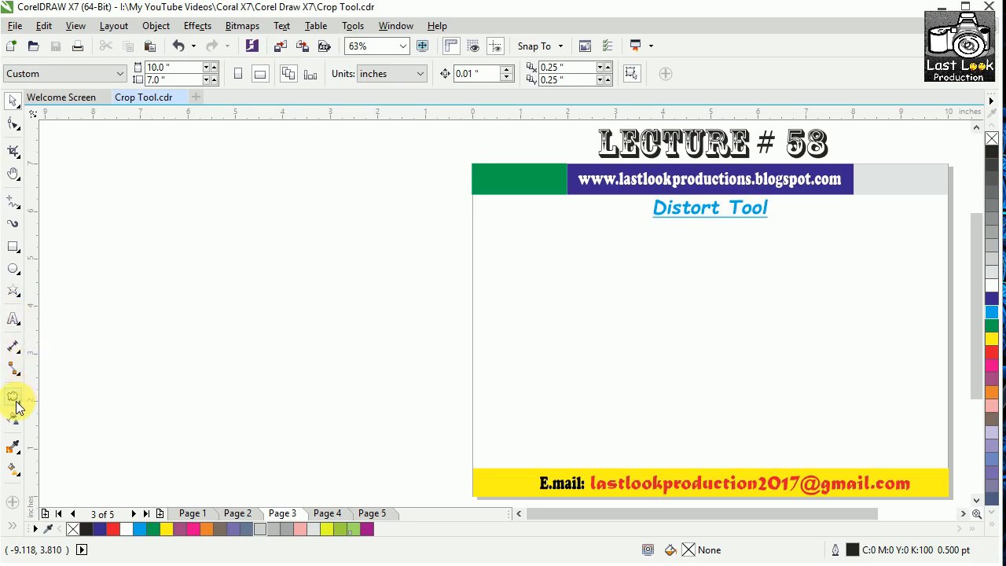
{"action": "left_click", "coordinate": [13, 246]}
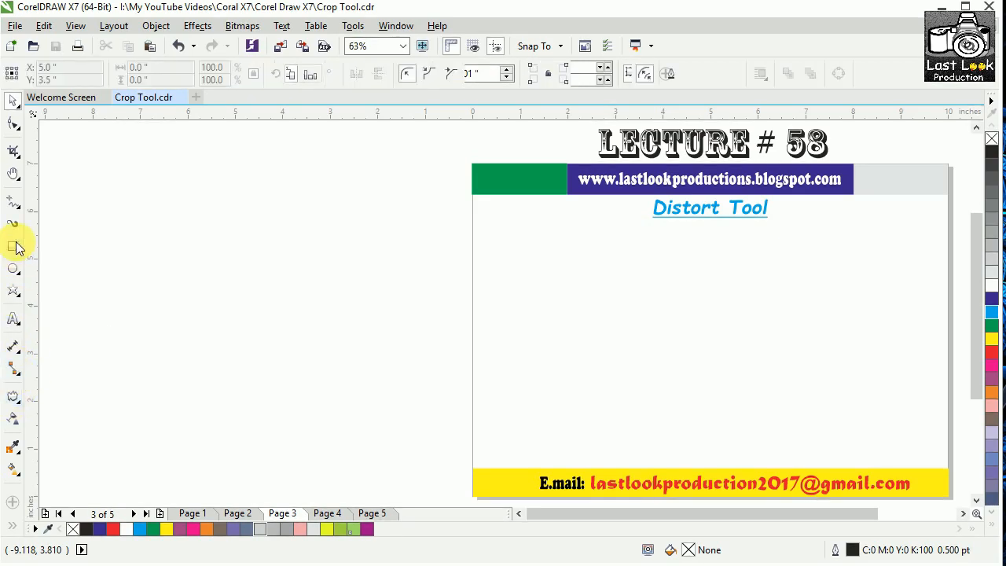
{"action": "left_click_drag", "start_coordinate": [150, 195], "coordinate": [344, 352]}
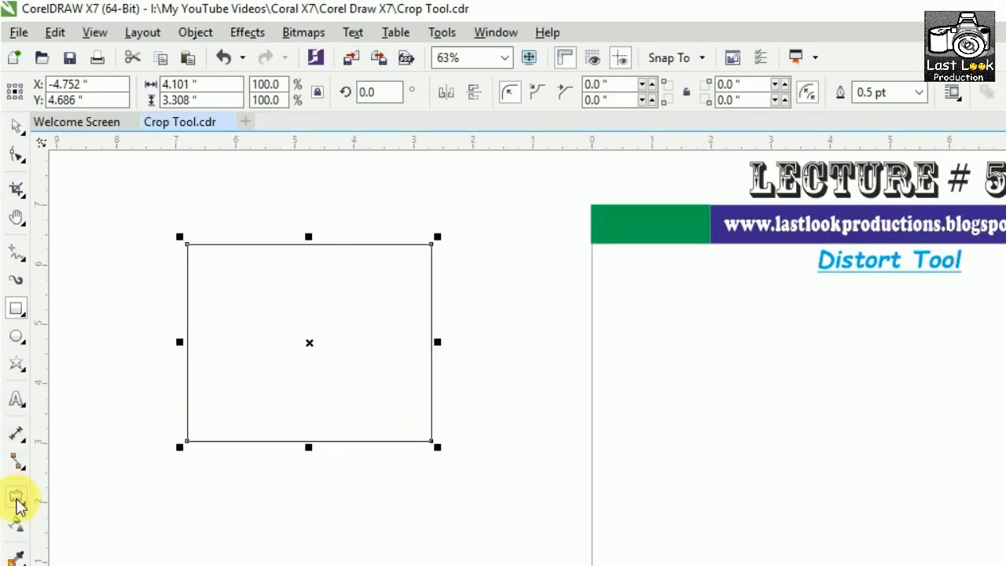
Fill the rectangle beside the page with green.
{"action": "left_click", "coordinate": [17, 501]}
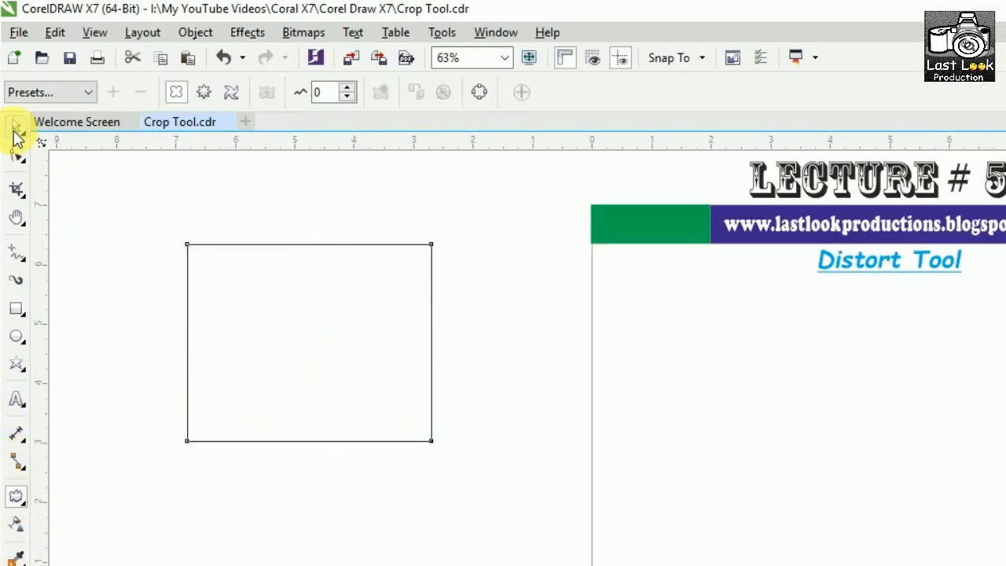
{"action": "left_click", "coordinate": [16, 128]}
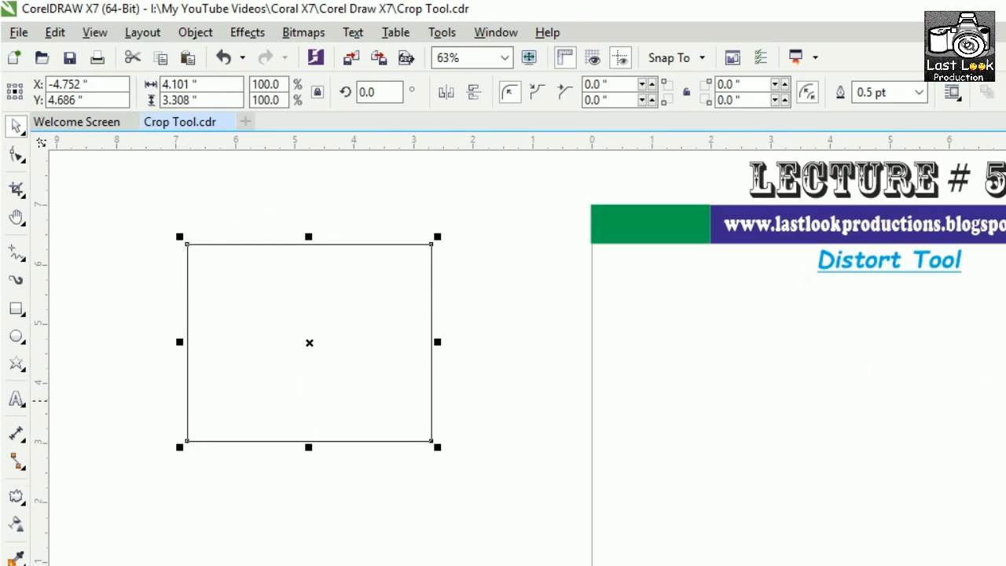
{"action": "left_click", "coordinate": [1005, 401]}
{"action": "left_click", "coordinate": [1005, 401]}
Try push and pull distortions from the green rectangle's centre at amplitudes of about -111 and 88, and undo them.
{"action": "left_click", "coordinate": [19, 496]}
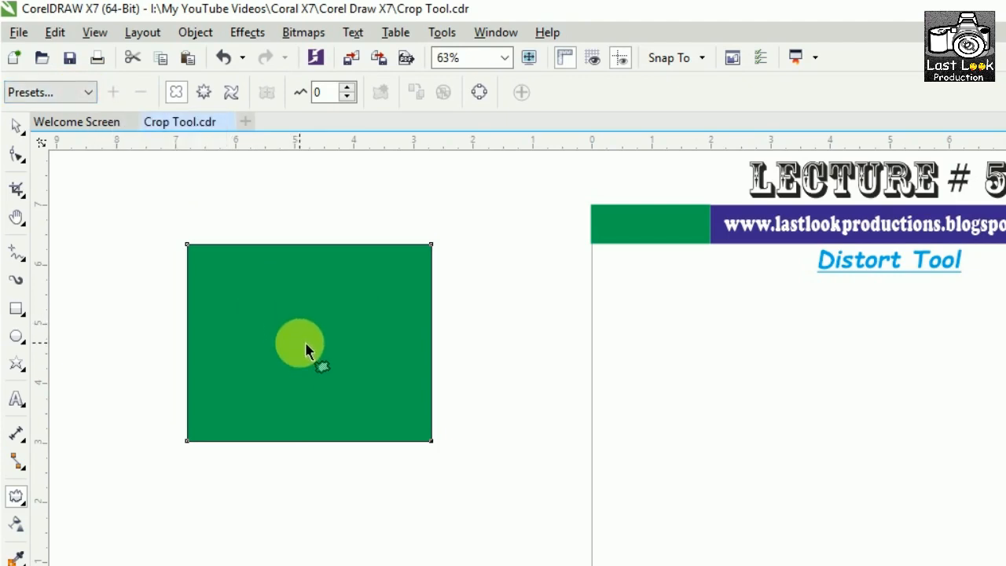
{"action": "left_click_drag", "start_coordinate": [305, 342], "coordinate": [389, 342]}
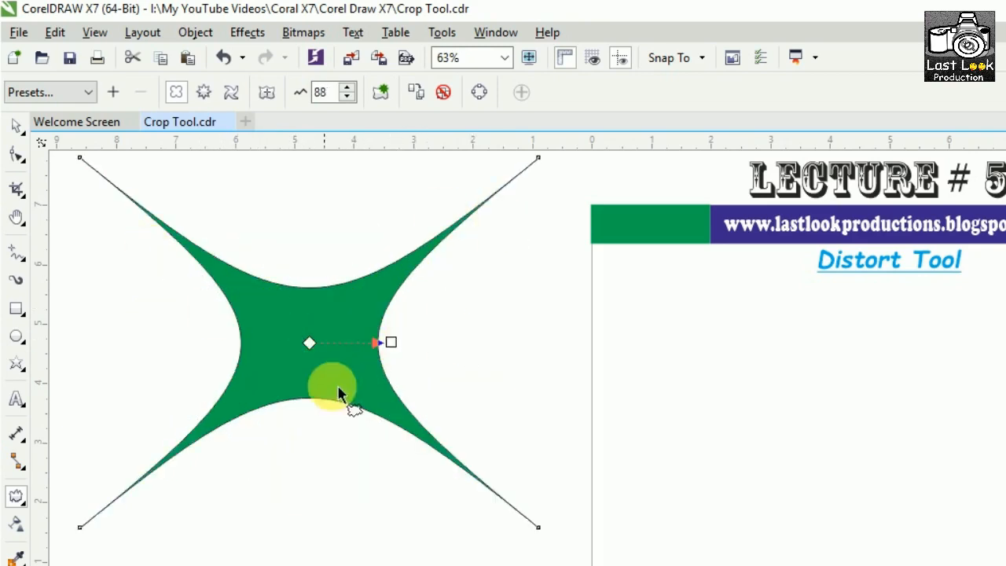
{"action": "key", "text": "ctrl+z"}
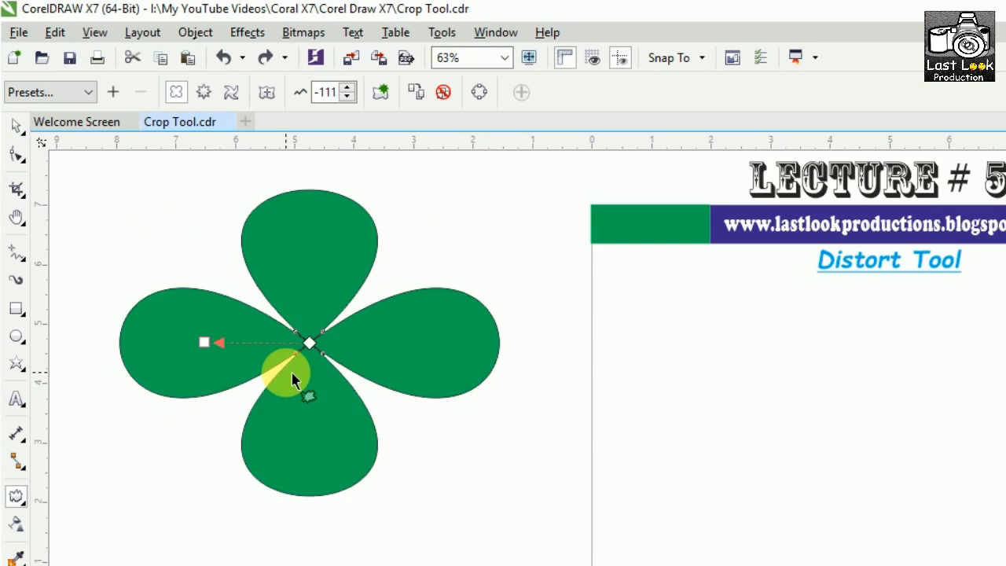
{"action": "key", "text": "ctrl+z"}
Try the Zipper distortion preset on the green rectangle and undo it.
{"action": "left_click", "coordinate": [85, 93]}
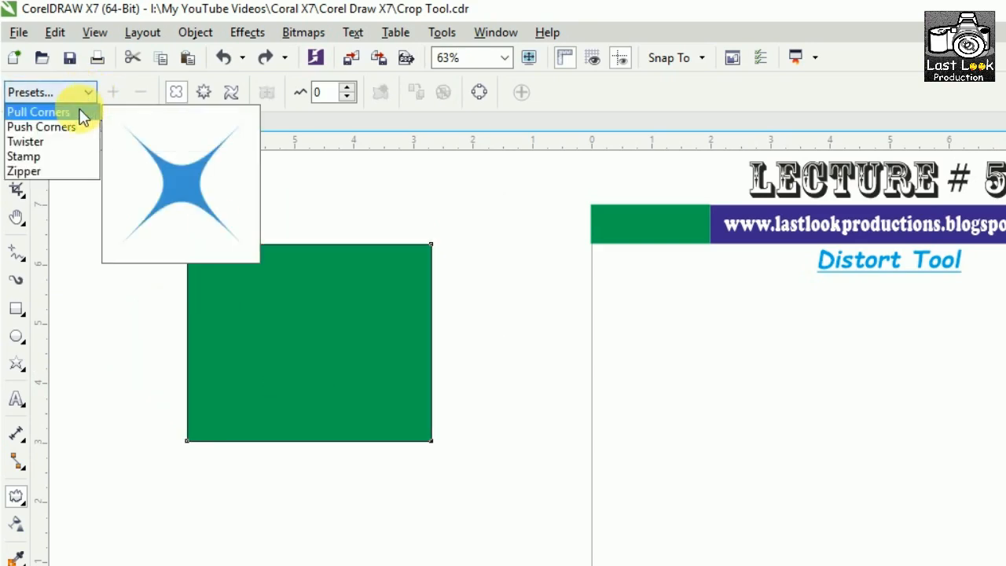
{"action": "left_click", "coordinate": [67, 172]}
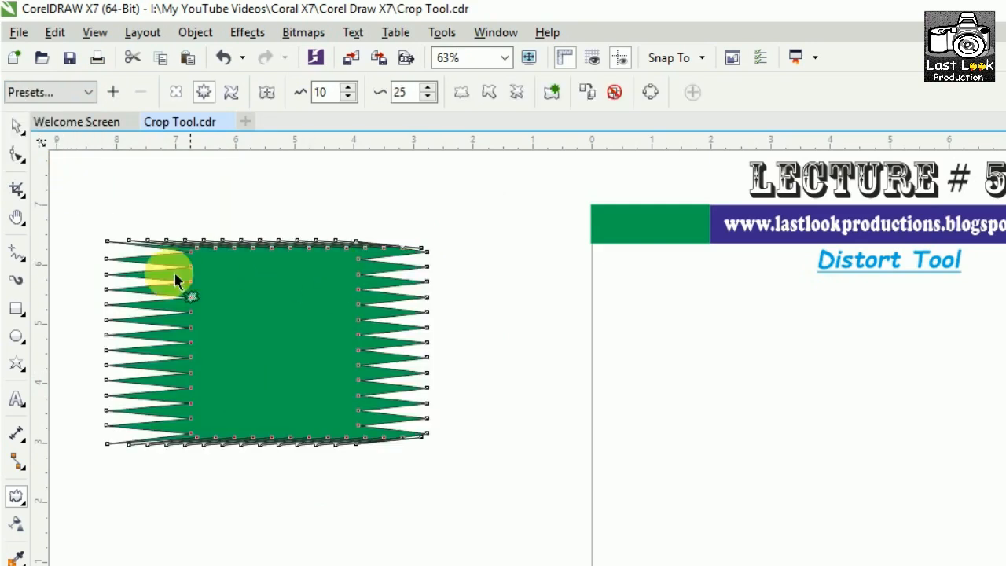
{"action": "key", "text": "ctrl+z"}
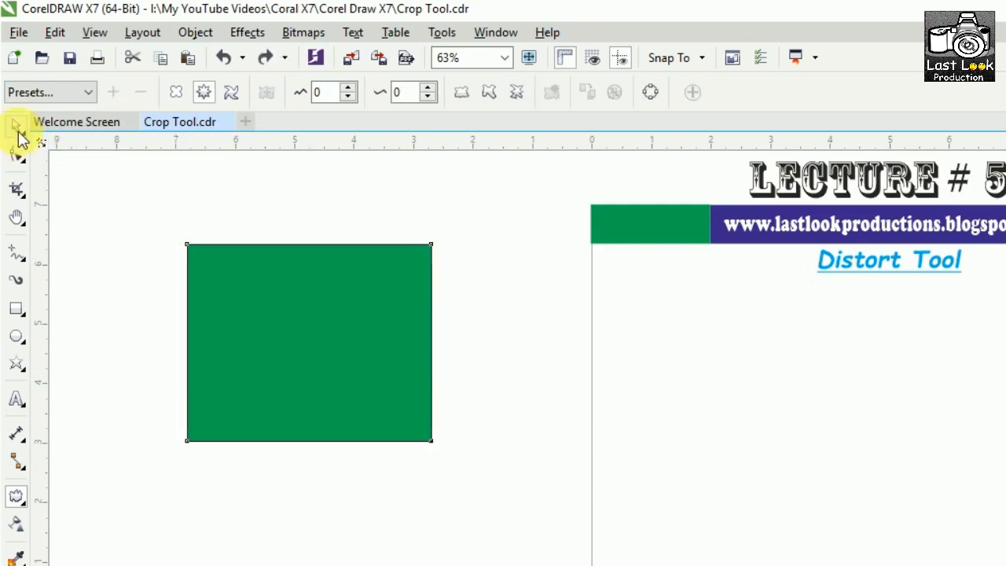
Switch the Distort tool through its push and pull, zipper and twister modes, ending on push and pull.
{"action": "left_click", "coordinate": [176, 93]}
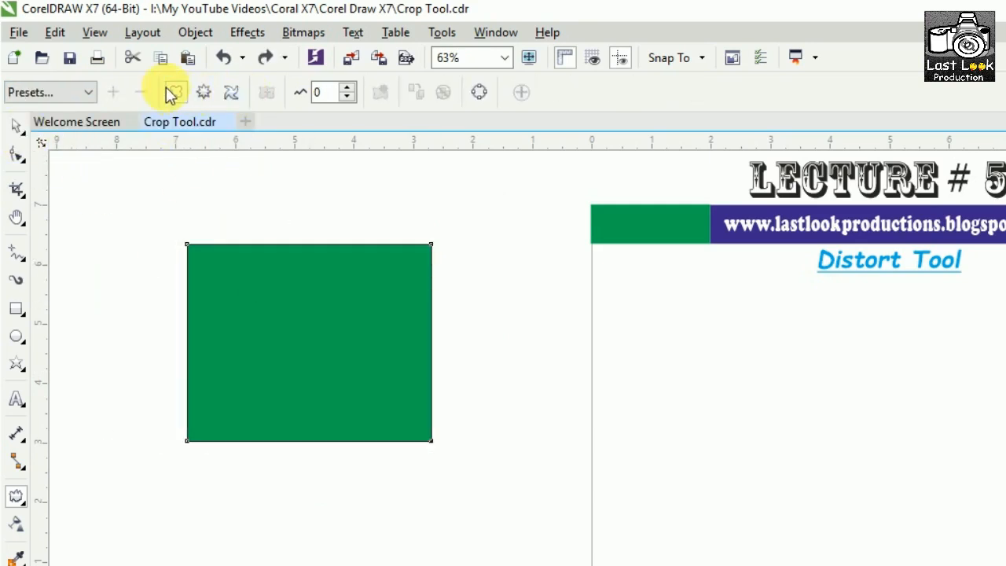
{"action": "left_click", "coordinate": [205, 94]}
{"action": "left_click", "coordinate": [229, 95]}
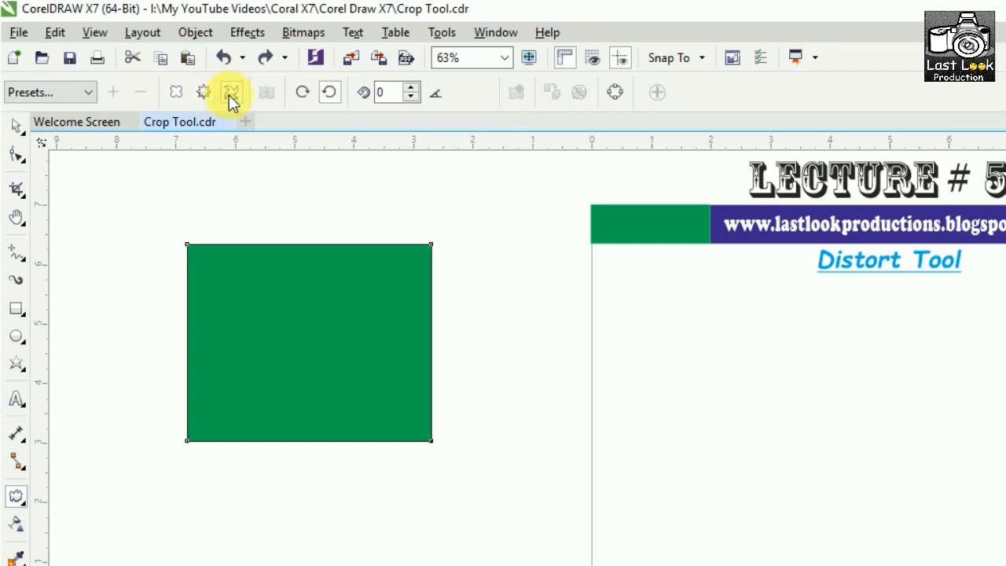
{"action": "left_click", "coordinate": [206, 93]}
{"action": "left_click", "coordinate": [228, 95]}
{"action": "left_click", "coordinate": [185, 96]}
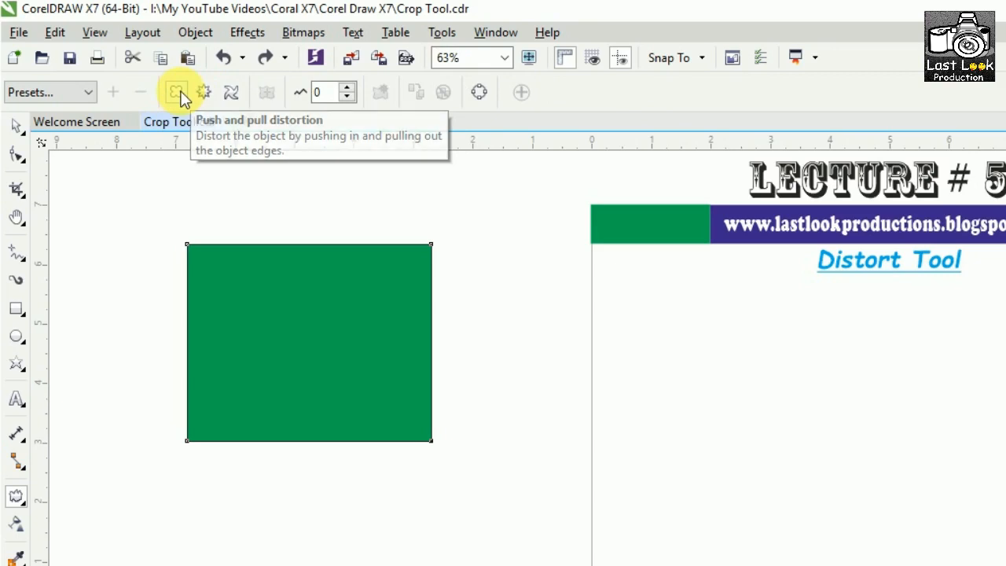
Apply a push and pull distortion from the green rectangle's centre, and set the default amplitude to -10 with nothing selected.
{"action": "left_click_drag", "start_coordinate": [310, 357], "coordinate": [206, 346]}
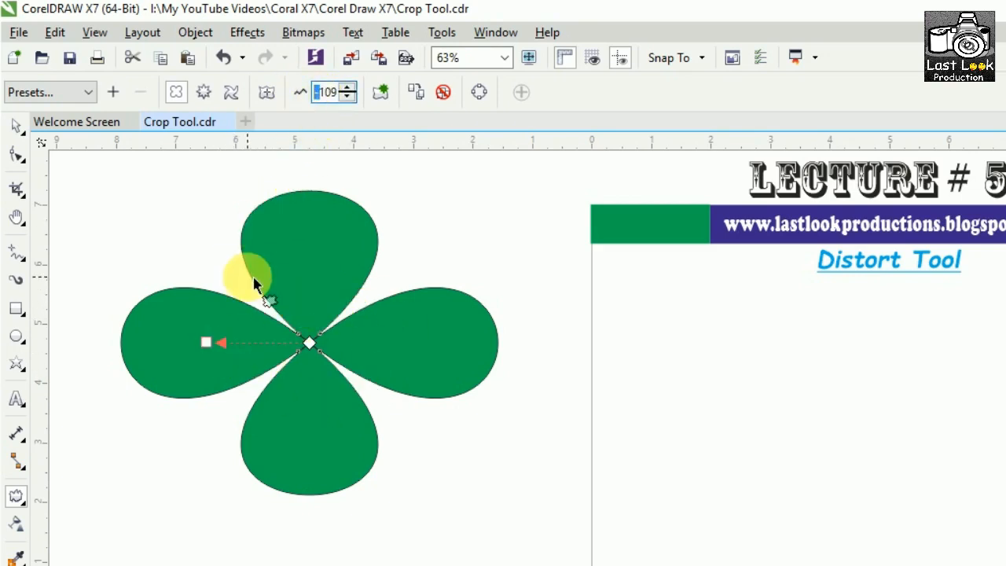
{"action": "left_click", "coordinate": [440, 195]}
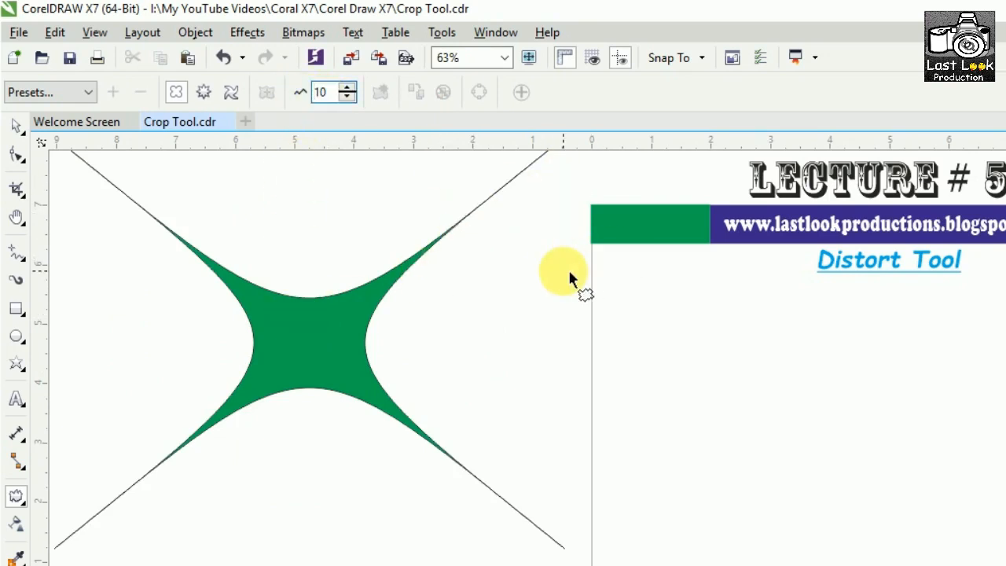
{"action": "type", "text": "-"}
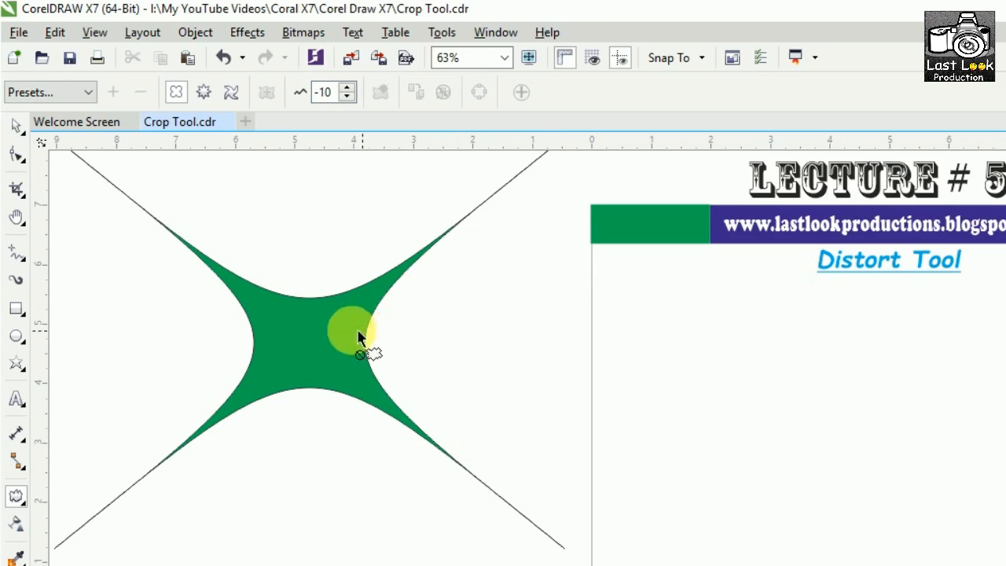
Reverse the green star shape's push and pull distortion to an amplitude of about -109, forming four petals.
{"action": "left_click", "coordinate": [312, 344]}
{"action": "left_click_drag", "start_coordinate": [411, 344], "coordinate": [218, 352]}
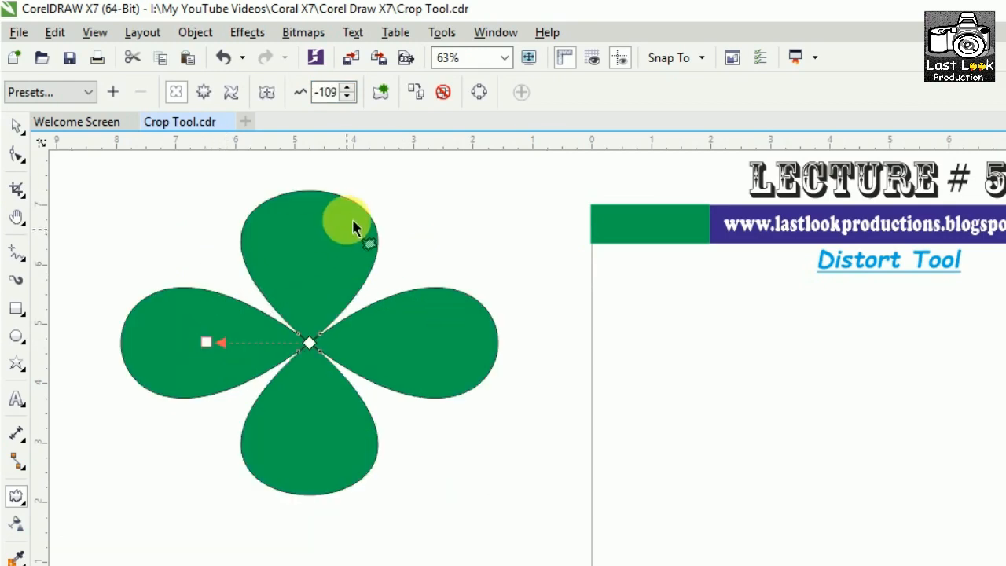
Try adding a second push and pull distortion centred on the upper petal, and undo back to the single -109 distortion.
{"action": "left_click", "coordinate": [383, 93]}
{"action": "left_click", "coordinate": [314, 264]}
{"action": "mouse_move", "coordinate": [318, 268]}
{"action": "left_mouse_down"}
{"action": "mouse_move", "coordinate": [359, 280]}
{"action": "mouse_move", "coordinate": [304, 258]}
{"action": "left_mouse_up"}
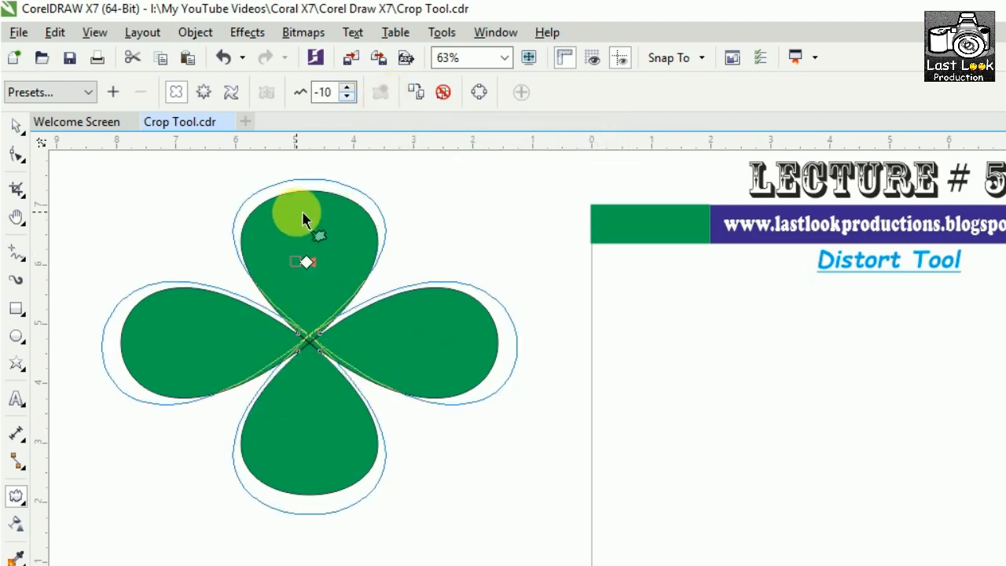
{"action": "left_click_drag", "start_coordinate": [297, 213], "coordinate": [297, 213]}
{"action": "left_click_drag", "start_coordinate": [307, 263], "coordinate": [307, 209]}
{"action": "key", "text": "ctrl+z"}
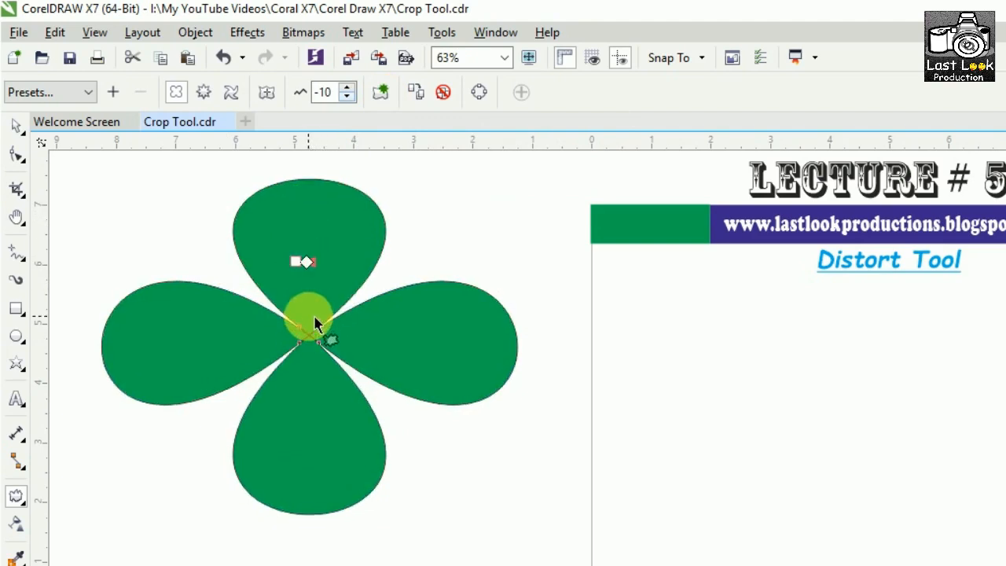
{"action": "key", "text": "ctrl+z"}
{"action": "key", "text": "ctrl+z"}
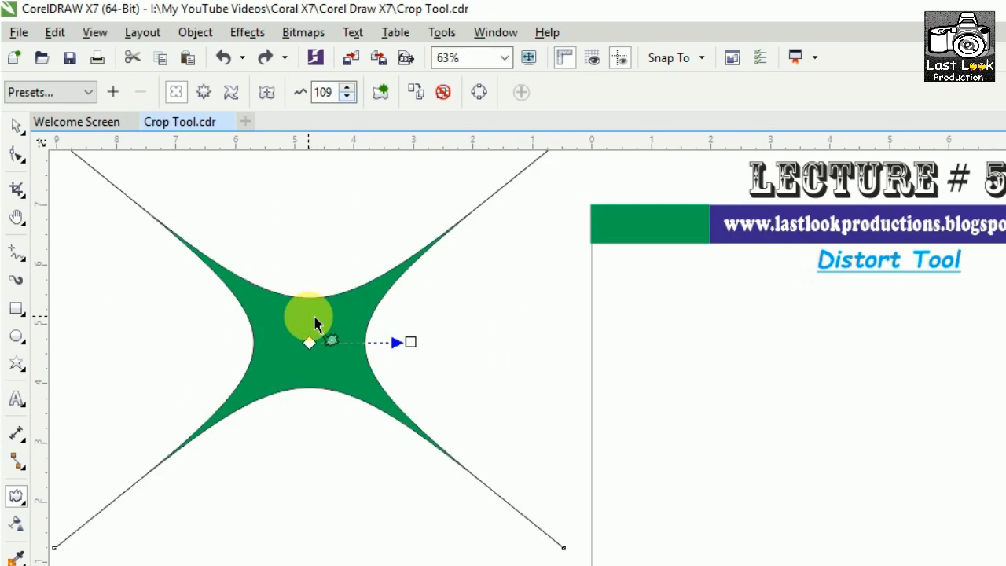
{"action": "left_click", "coordinate": [264, 55]}
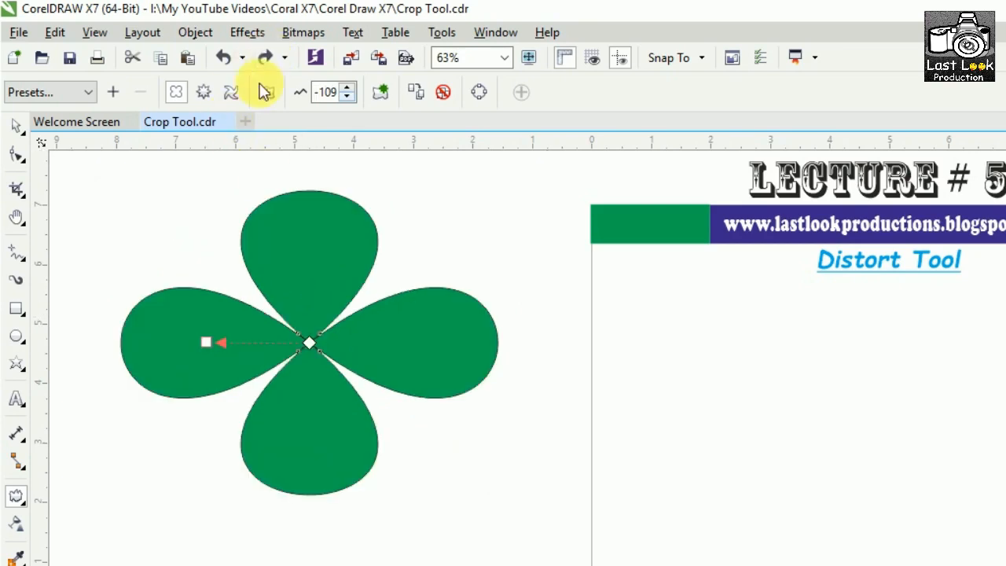
Try zipper distortions and an off-centre push and pull distortion on the green four-petal shape, undoing each attempt.
{"action": "left_click", "coordinate": [212, 89]}
{"action": "left_click_drag", "start_coordinate": [293, 276], "coordinate": [523, 275]}
{"action": "left_click_drag", "start_coordinate": [313, 231], "coordinate": [459, 218]}
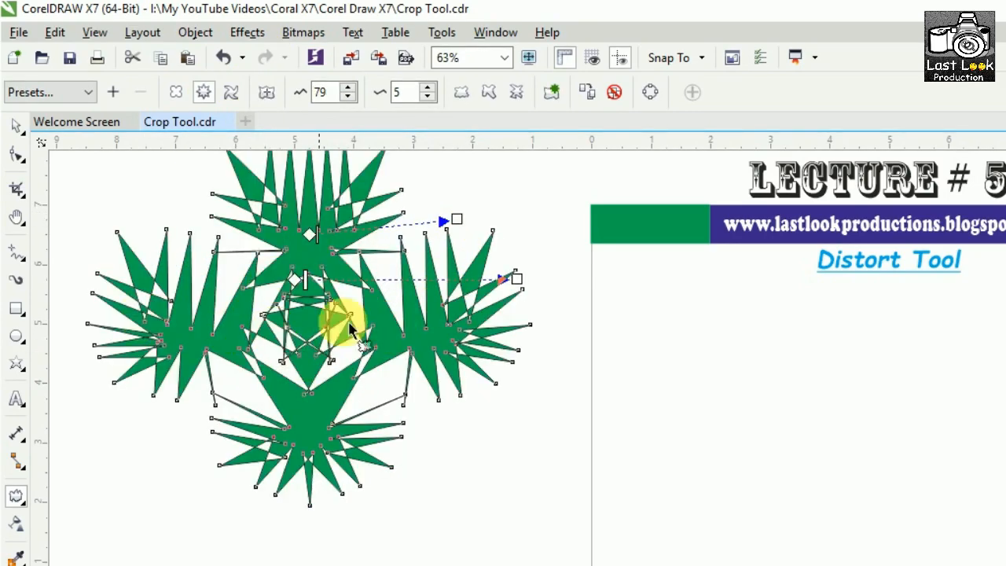
{"action": "key", "text": "ctrl+z"}
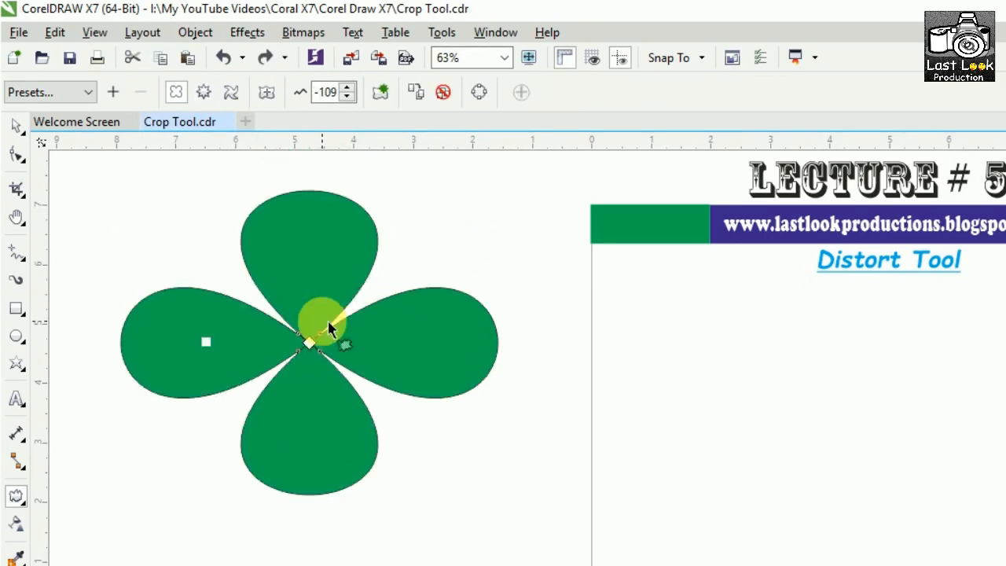
{"action": "left_click_drag", "start_coordinate": [309, 343], "coordinate": [266, 296]}
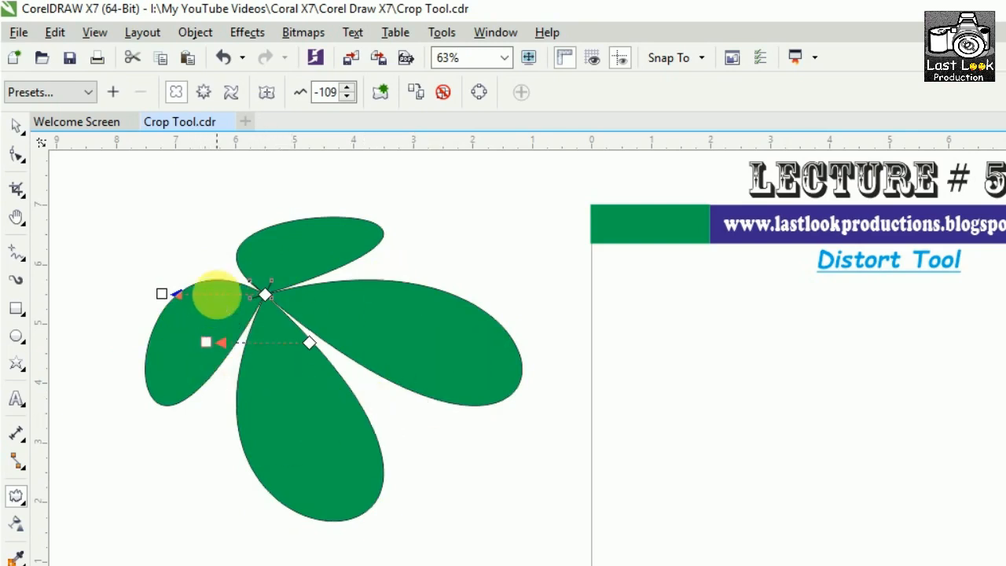
{"action": "key", "text": "ctrl+z"}
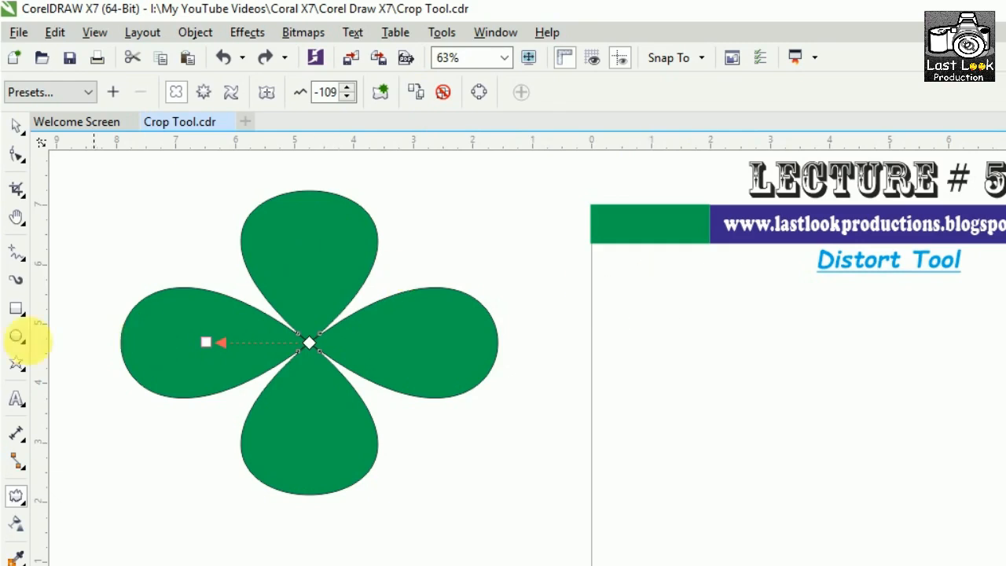
Draw a rectangle about 2.75 by 2.25 inches beside the green four-petal shape and fill it blue.
{"action": "left_click", "coordinate": [17, 308]}
{"action": "left_click_drag", "start_coordinate": [548, 265], "coordinate": [711, 398]}
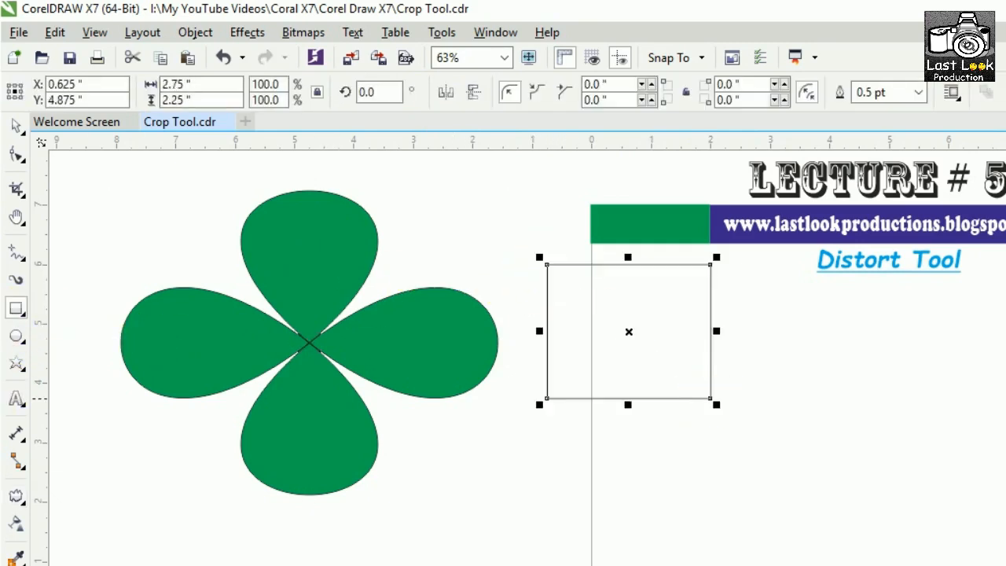
{"action": "left_click", "coordinate": [1004, 338]}
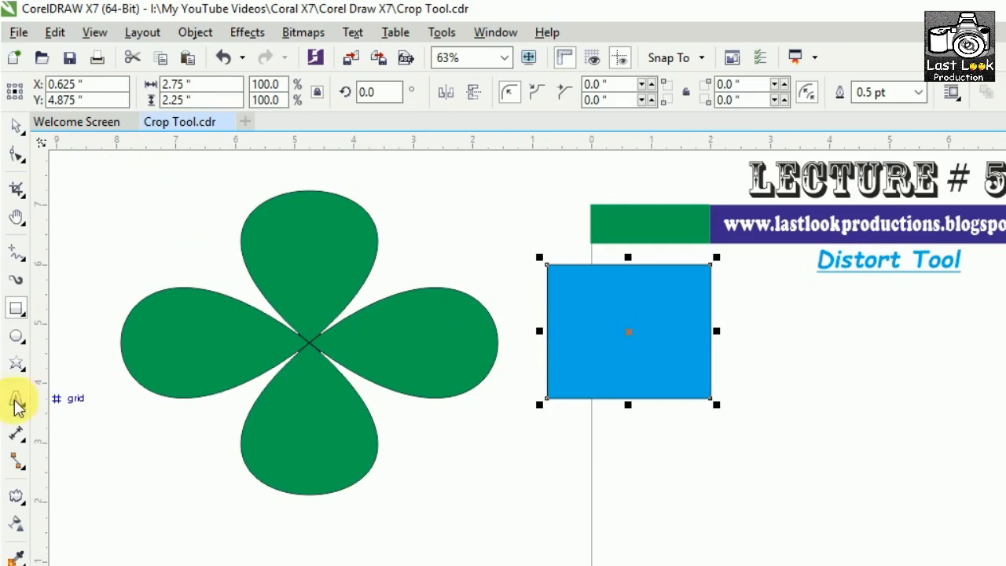
Copy the green shape's distortion properties onto the blue rectangle, and delete the distorted blue object.
{"action": "left_click", "coordinate": [16, 495]}
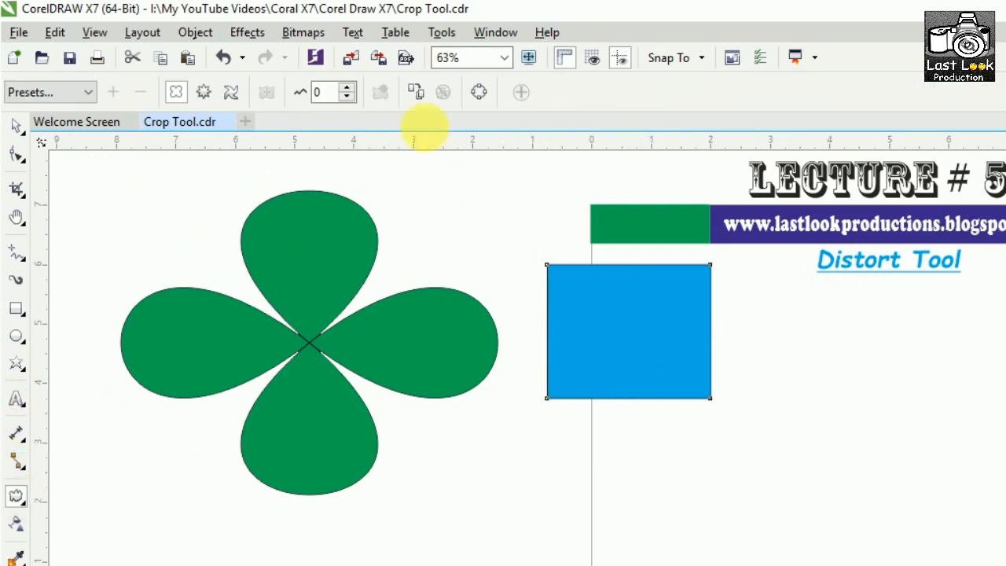
{"action": "left_click", "coordinate": [415, 93]}
{"action": "left_click", "coordinate": [341, 269]}
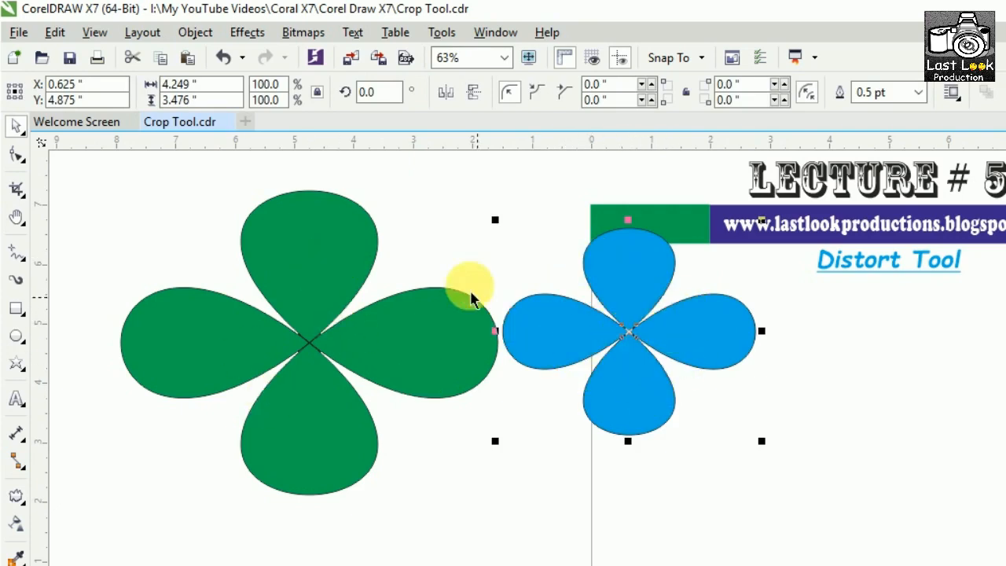
{"action": "key", "text": "Delete"}
Clear the distortion from the green four-petal shape, and undo the clearing.
{"action": "left_click", "coordinate": [316, 318]}
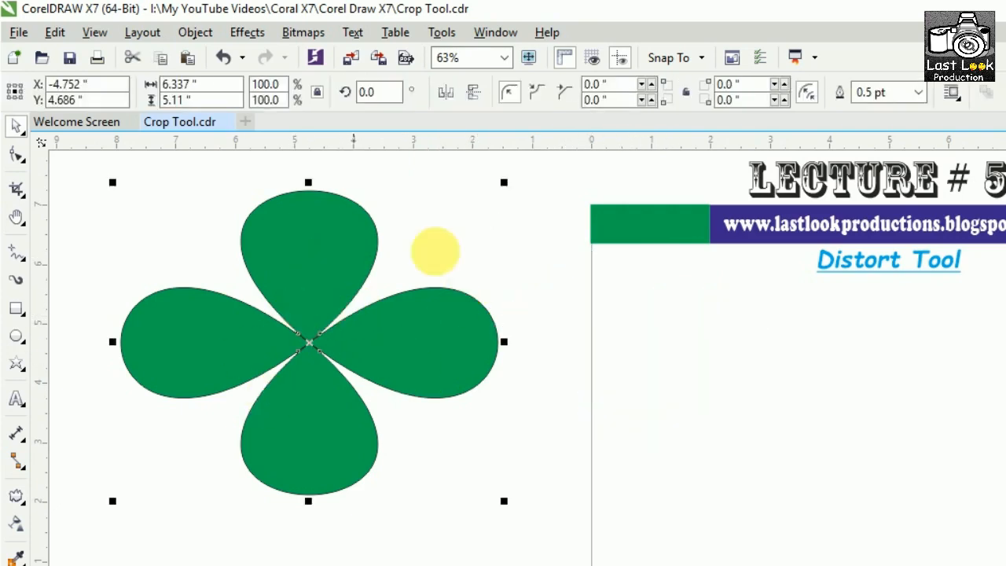
{"action": "left_click", "coordinate": [16, 495]}
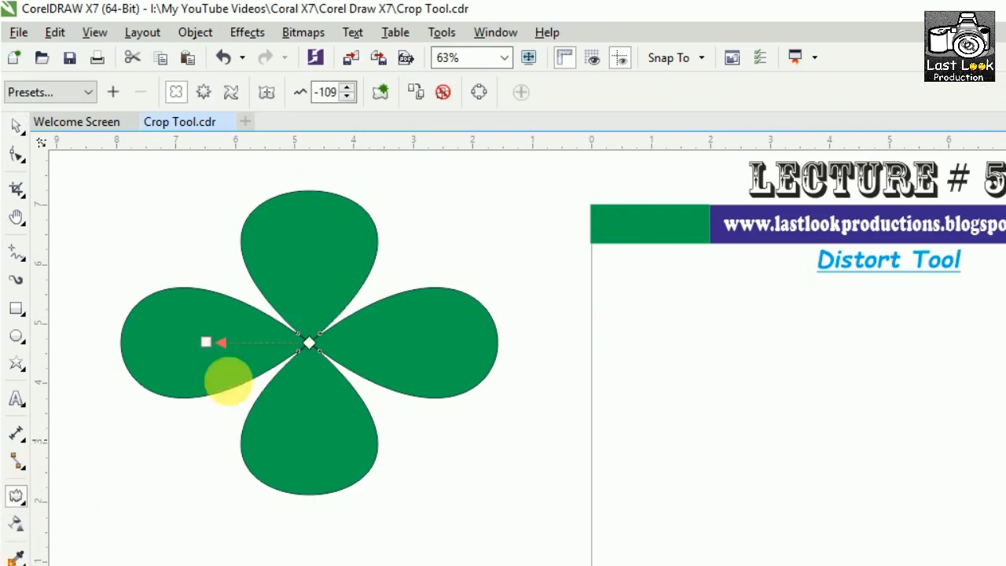
{"action": "left_click", "coordinate": [442, 93]}
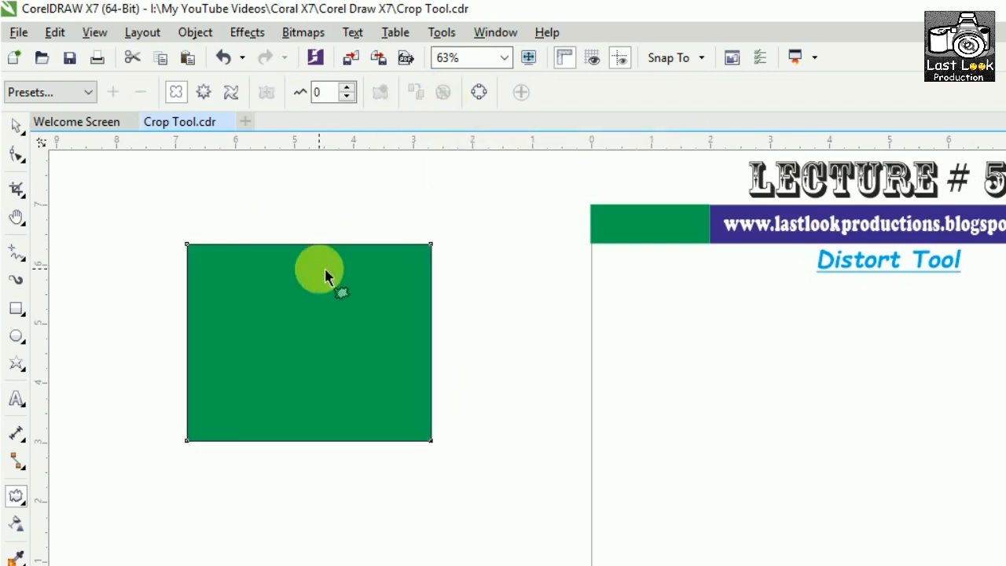
{"action": "key", "text": "ctrl+z"}
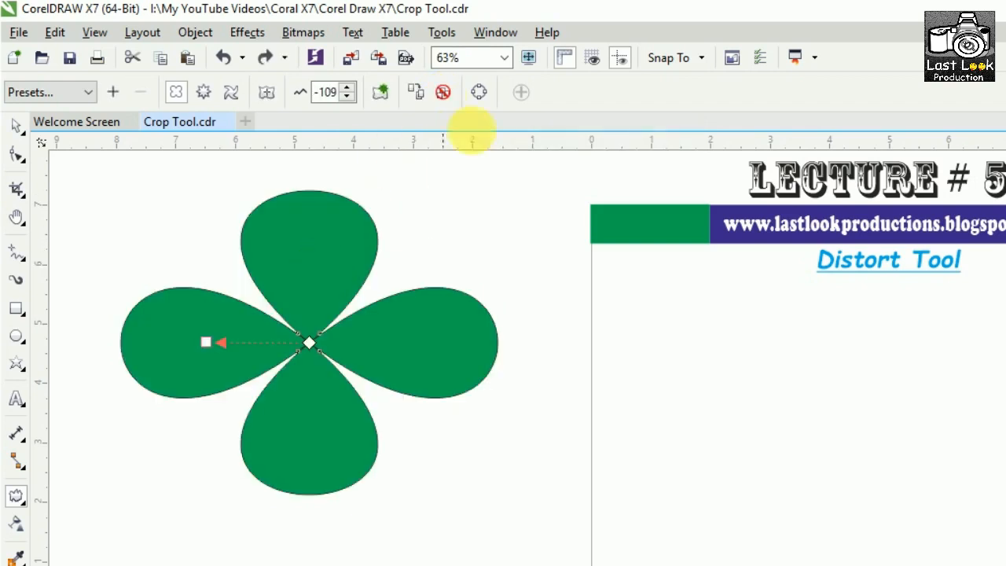
Convert the green four-petal shape to curves and select all its nodes with the Shape tool.
{"action": "left_click", "coordinate": [479, 94]}
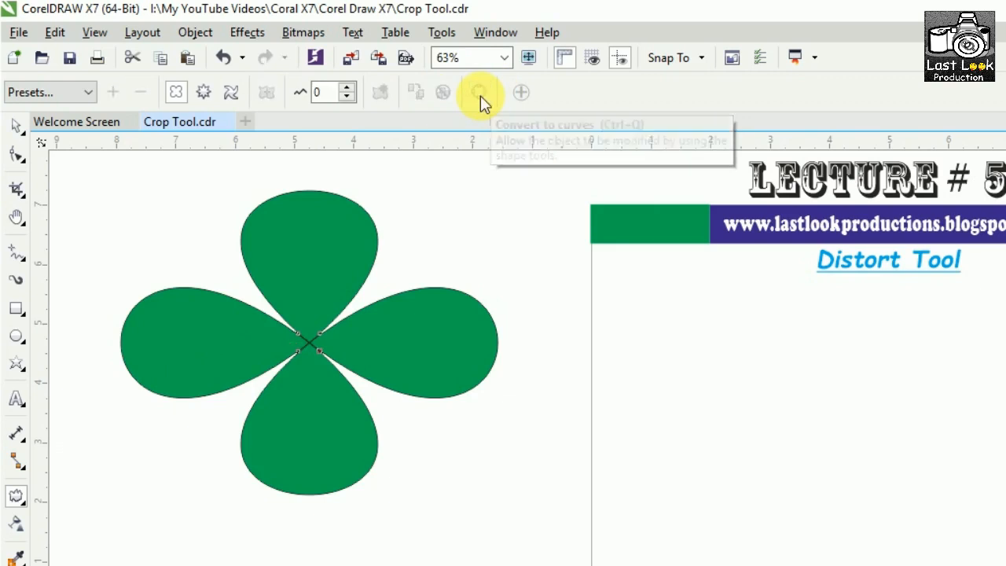
{"action": "left_click", "coordinate": [16, 155]}
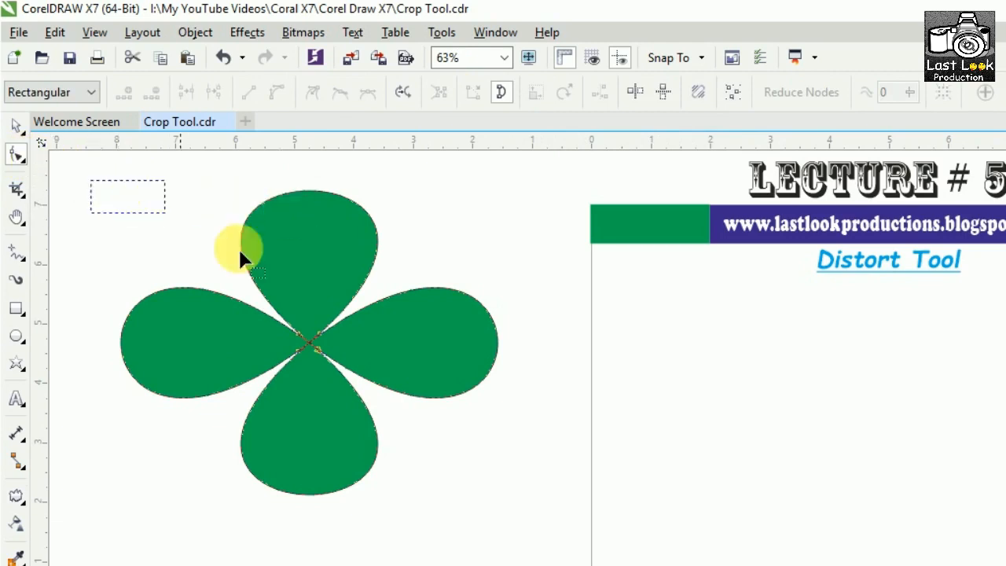
{"action": "left_click_drag", "start_coordinate": [525, 487], "coordinate": [539, 526]}
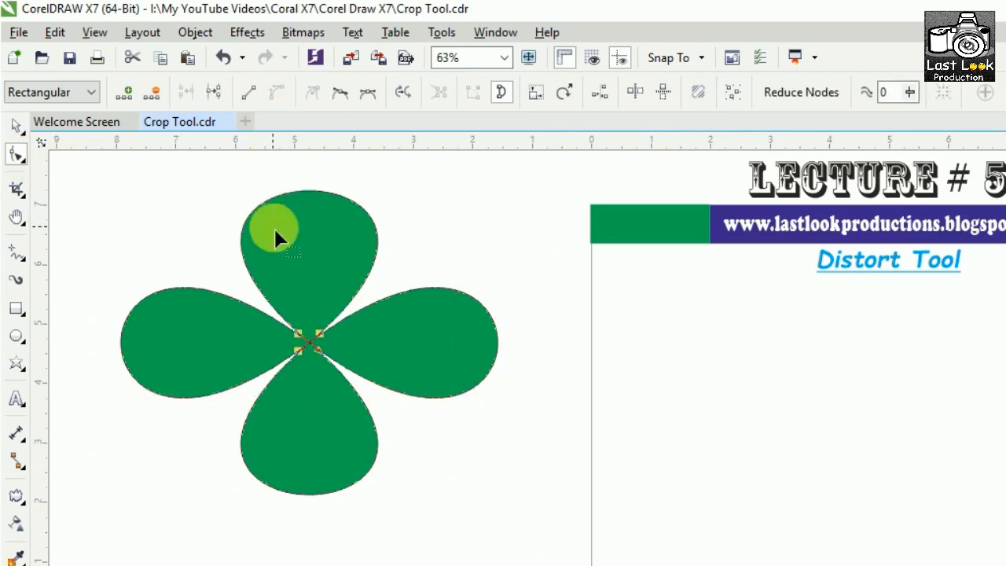
Try reshaping the green petals by moving their central nodes, and undo the node edits.
{"action": "left_click_drag", "start_coordinate": [298, 334], "coordinate": [312, 285]}
{"action": "left_click", "coordinate": [427, 243]}
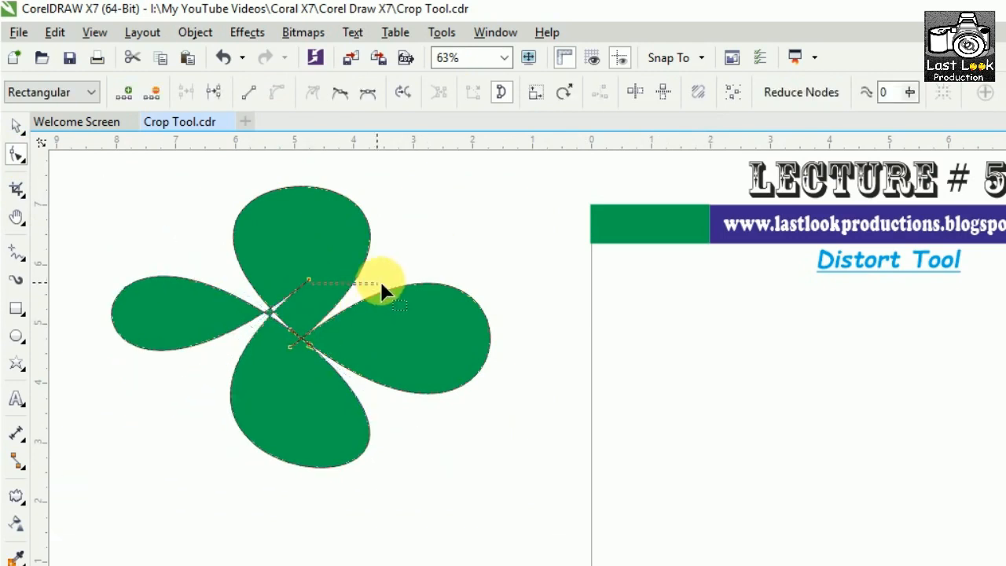
{"action": "left_click_drag", "start_coordinate": [292, 346], "coordinate": [265, 427]}
{"action": "left_click", "coordinate": [312, 355]}
{"action": "left_click_drag", "start_coordinate": [313, 355], "coordinate": [339, 275]}
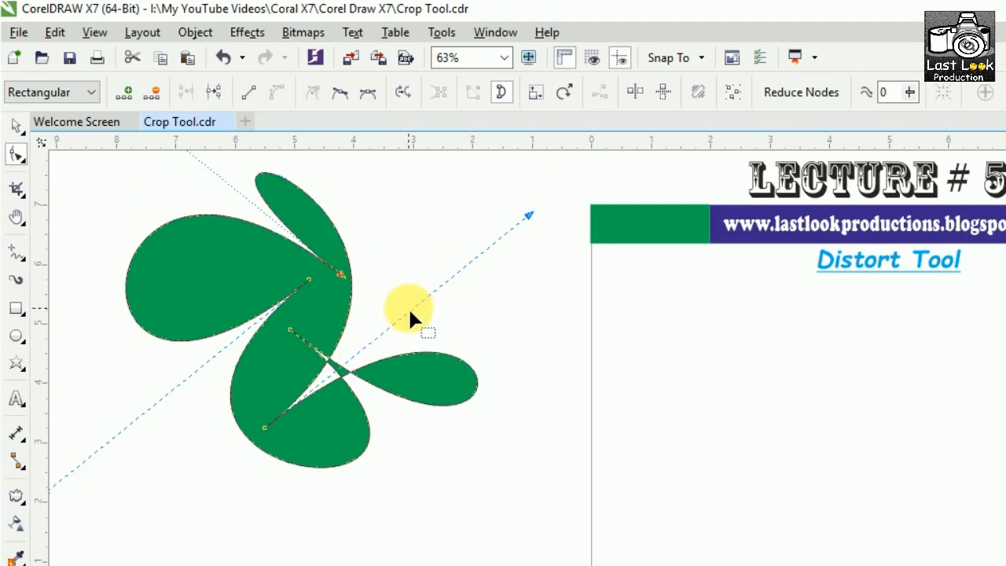
{"action": "key", "text": "ctrl+z"}
{"action": "key", "text": "ctrl+z"}
{"action": "key", "text": "ctrl+z"}
{"action": "key", "text": "ctrl+z"}
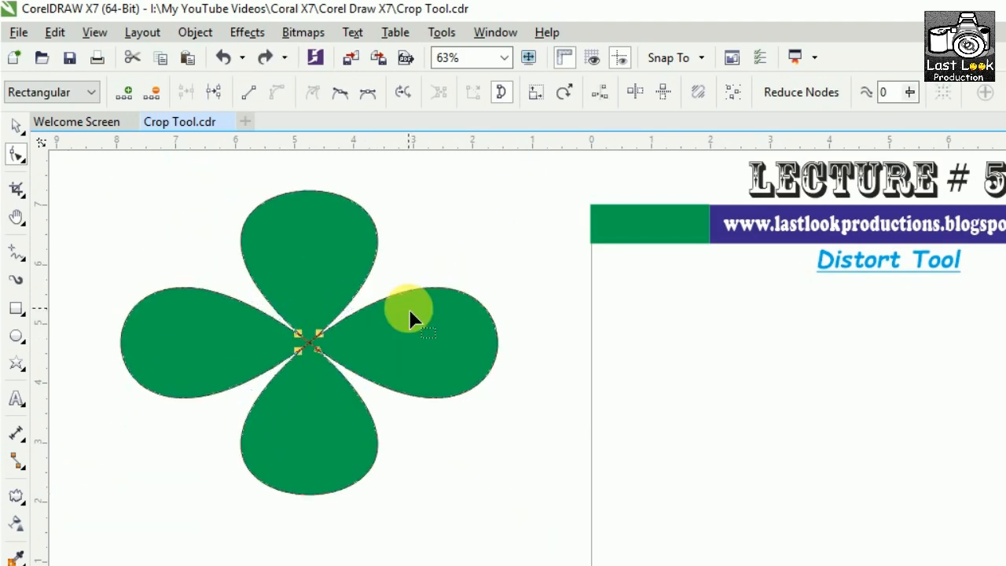
Delete the green four-petal shape.
{"action": "left_click", "coordinate": [17, 126]}
{"action": "left_click", "coordinate": [285, 268]}
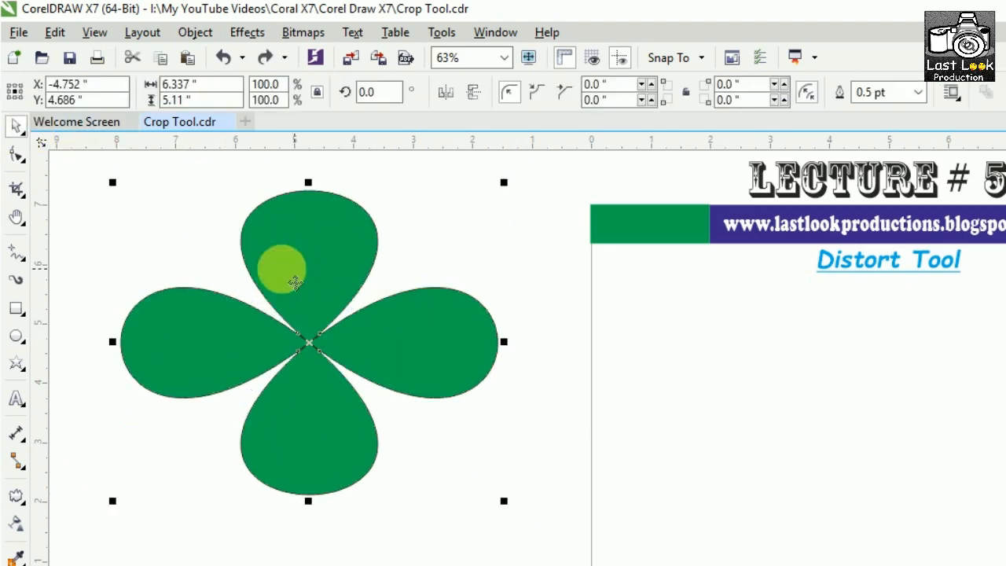
{"action": "key", "text": "Delete"}
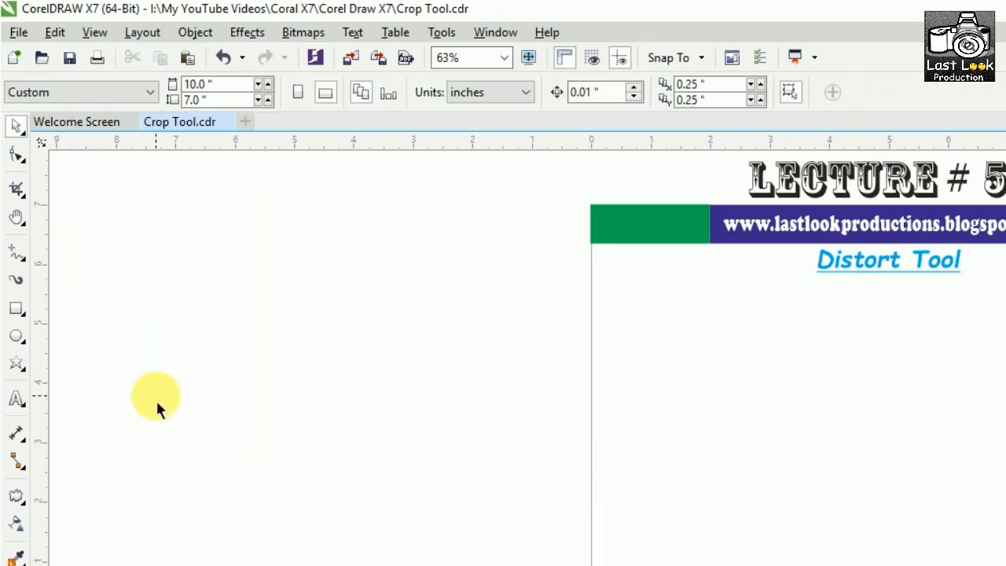
Draw a rectangle about 5.25 by 2.75 inches in the empty area beside the page and fill it yellow.
{"action": "left_click", "coordinate": [17, 310]}
{"action": "left_click_drag", "start_coordinate": [117, 219], "coordinate": [428, 383]}
{"action": "left_click", "coordinate": [1005, 413]}
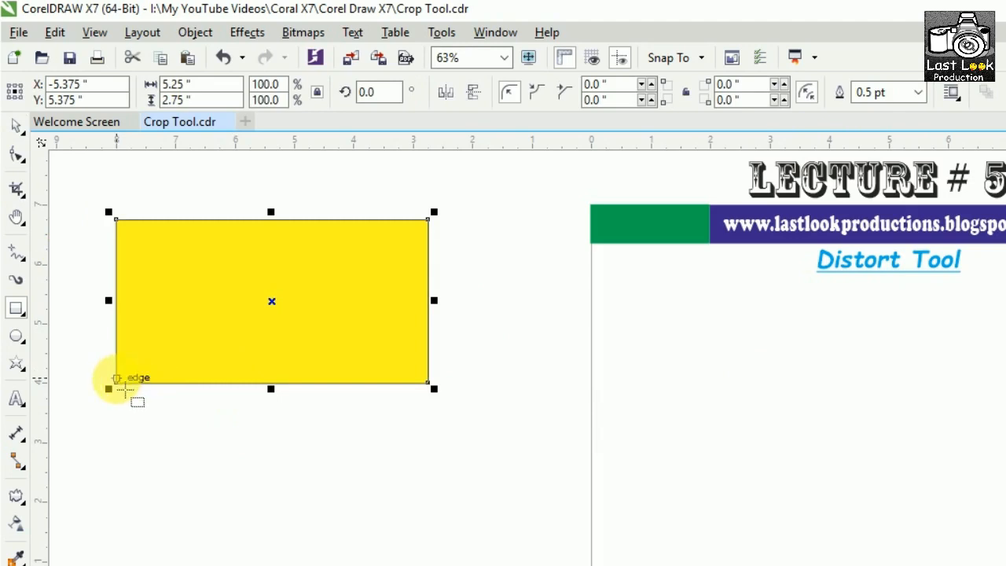
Apply a zipper distortion to the yellow rectangle, pulled toward its right edge, with an amplitude of about 63 and a frequency of 5.
{"action": "left_click", "coordinate": [19, 495]}
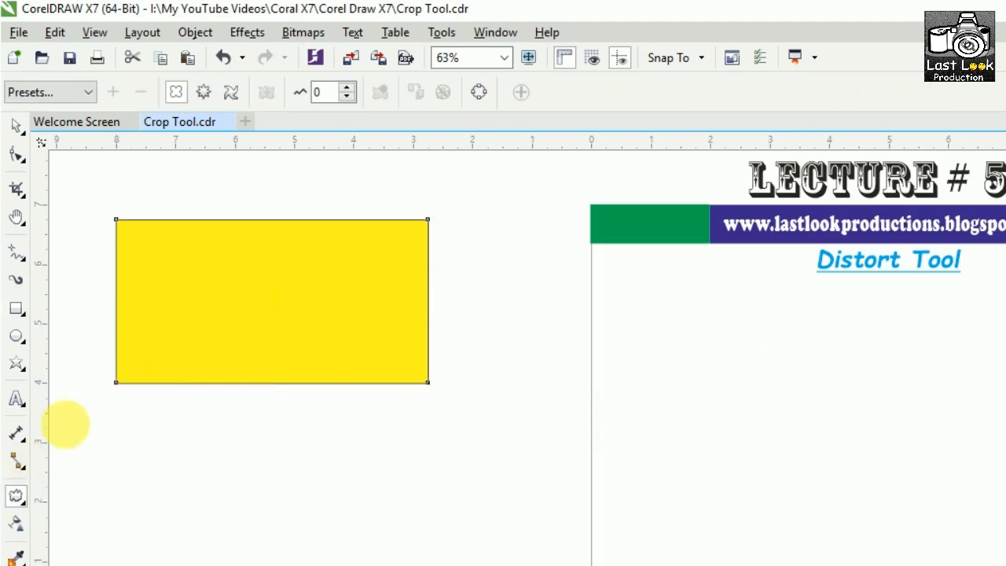
{"action": "left_click", "coordinate": [197, 95]}
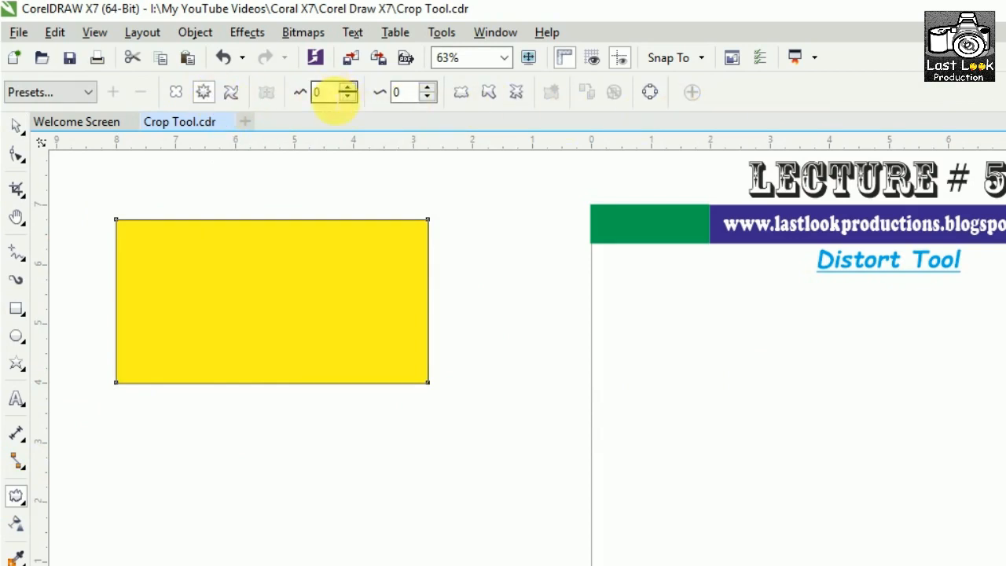
{"action": "left_click", "coordinate": [349, 88]}
{"action": "left_click", "coordinate": [348, 87]}
{"action": "left_click", "coordinate": [351, 97]}
{"action": "left_click", "coordinate": [351, 96]}
{"action": "mouse_move", "coordinate": [271, 301]}
{"action": "left_mouse_down"}
{"action": "mouse_move", "coordinate": [519, 301]}
{"action": "mouse_move", "coordinate": [404, 291]}
{"action": "mouse_move", "coordinate": [281, 202]}
{"action": "mouse_move", "coordinate": [370, 259]}
{"action": "mouse_move", "coordinate": [289, 322]}
{"action": "mouse_move", "coordinate": [278, 308]}
{"action": "left_mouse_up"}
{"action": "left_click_drag", "start_coordinate": [383, 279], "coordinate": [501, 279]}
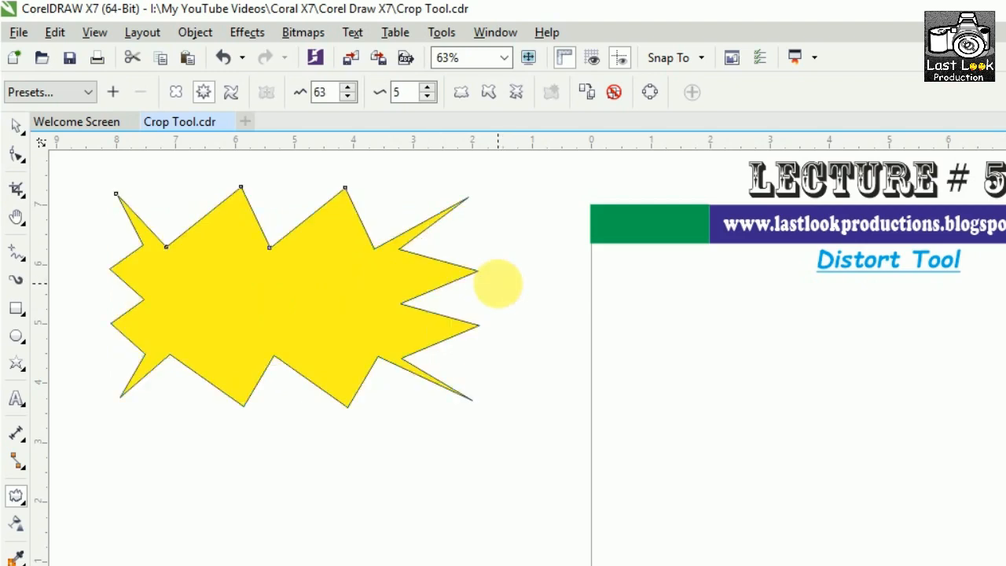
Turn on random distortion for the yellow shape's zipper effect and reduce the zipper amplitude to 33.
{"action": "left_click", "coordinate": [461, 92]}
{"action": "left_click", "coordinate": [349, 88]}
{"action": "left_click", "coordinate": [349, 88]}
{"action": "left_click", "coordinate": [349, 88]}
{"action": "left_click", "coordinate": [349, 88]}
{"action": "left_click", "coordinate": [349, 97]}
{"action": "left_click", "coordinate": [349, 96]}
{"action": "left_click", "coordinate": [349, 97]}
{"action": "left_click", "coordinate": [349, 96]}
{"action": "left_click", "coordinate": [349, 97]}
{"action": "left_click", "coordinate": [350, 97]}
{"action": "left_click", "coordinate": [350, 97]}
{"action": "left_click", "coordinate": [350, 97]}
{"action": "left_click", "coordinate": [350, 96]}
{"action": "left_click", "coordinate": [350, 97]}
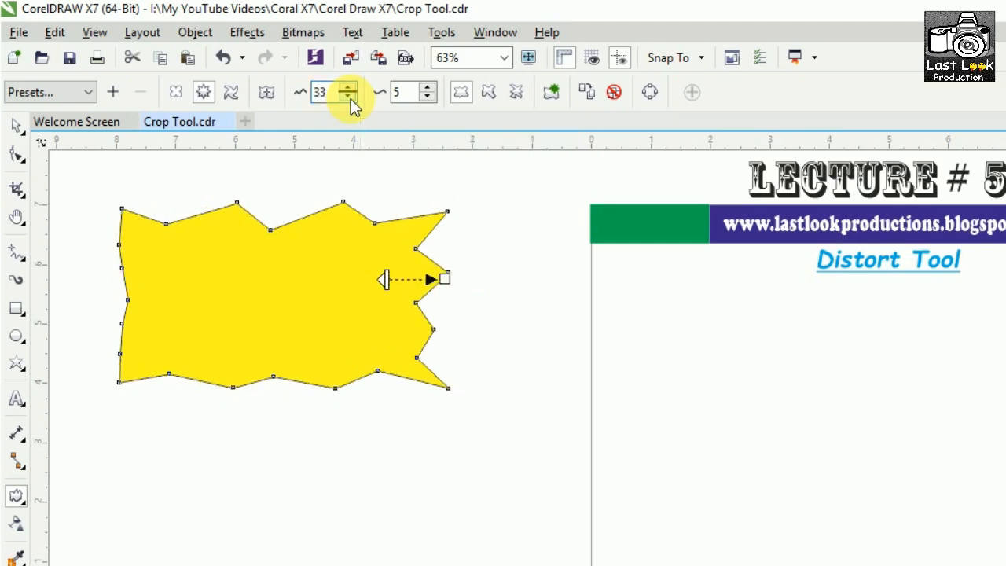
Compare zipper amplitudes of 50 and 15 on the yellow shape, settling on 50.
{"action": "type", "text": "50"}
{"action": "key", "text": "Return"}
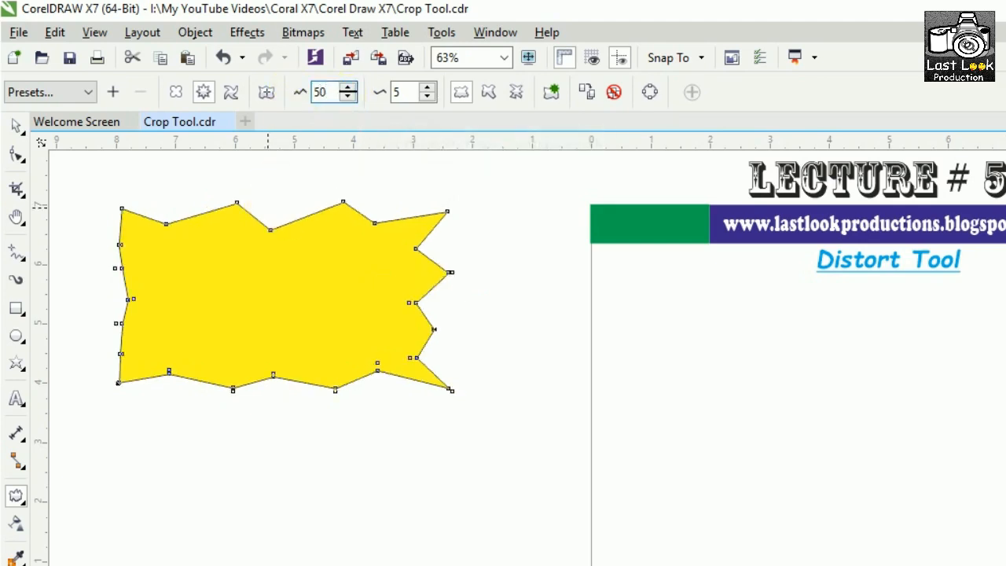
{"action": "type", "text": "15"}
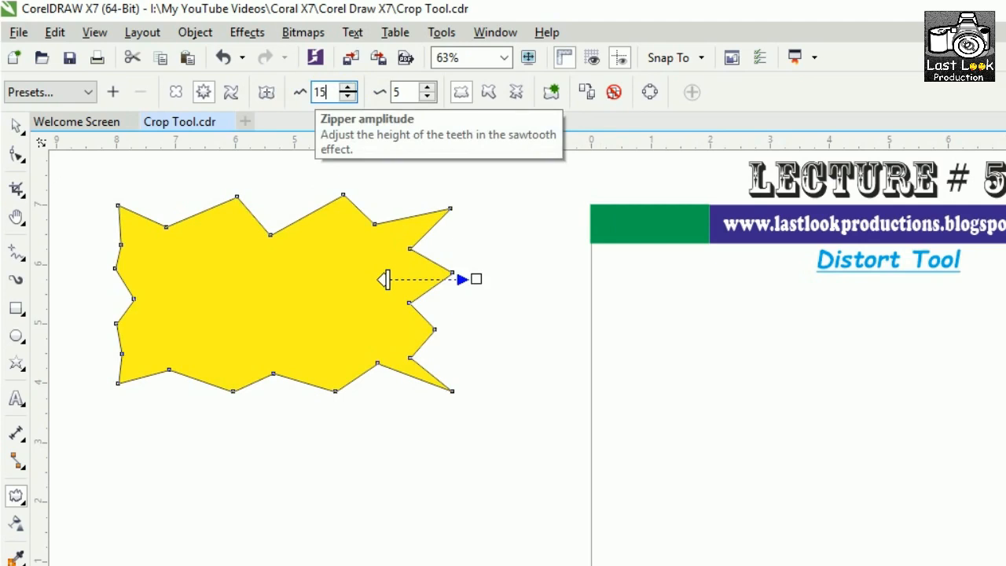
{"action": "key", "text": "Return"}
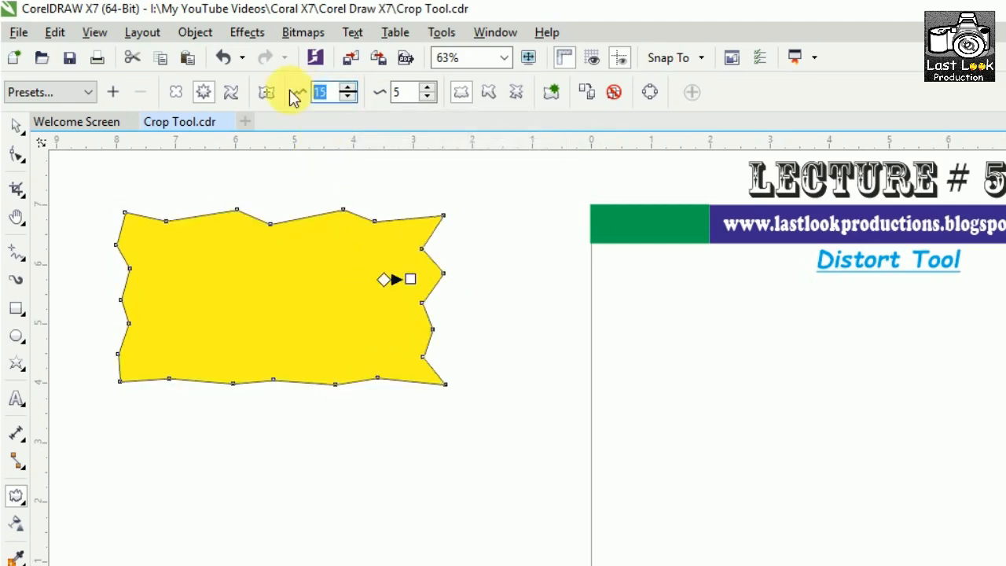
{"action": "type", "text": "50"}
{"action": "key", "text": "Return"}
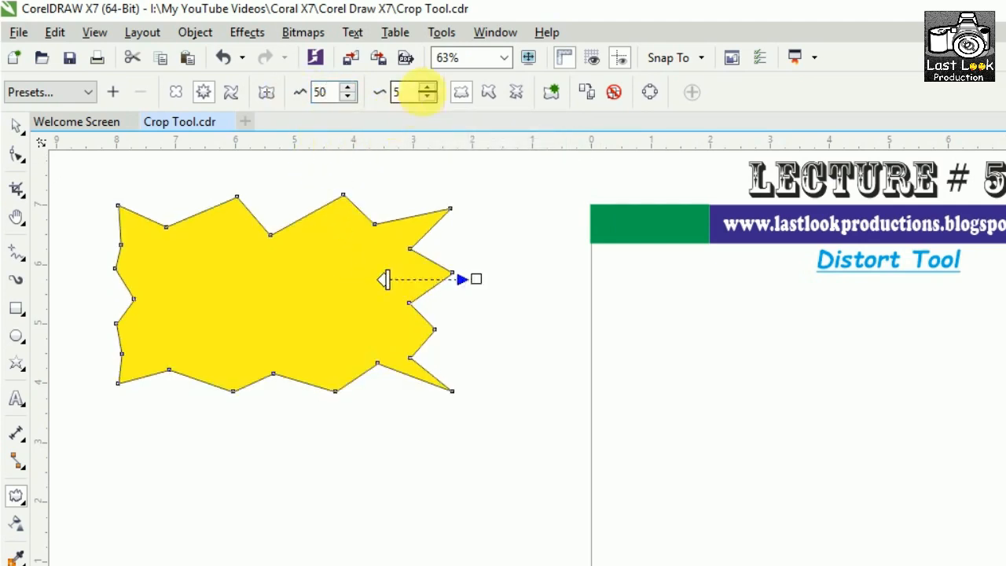
Raise the yellow shape's zipper frequency to 22.
{"action": "left_click", "coordinate": [427, 88]}
{"action": "left_click", "coordinate": [428, 88]}
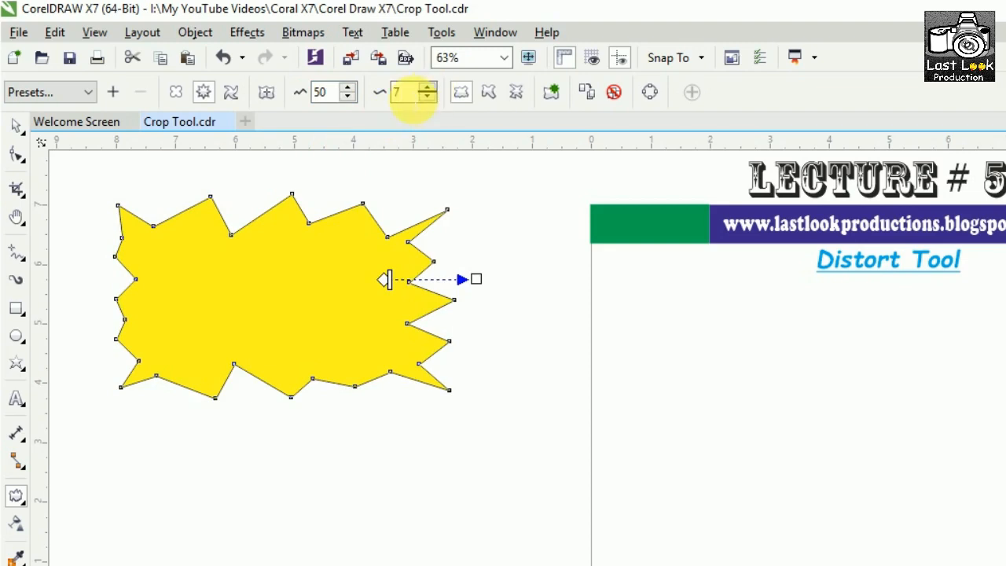
{"action": "left_click", "coordinate": [428, 88]}
{"action": "left_click", "coordinate": [428, 88]}
{"action": "left_click", "coordinate": [427, 88]}
{"action": "left_click", "coordinate": [427, 88]}
{"action": "left_click", "coordinate": [428, 88]}
{"action": "left_click", "coordinate": [428, 88]}
{"action": "left_click", "coordinate": [428, 88]}
{"action": "left_click", "coordinate": [428, 88]}
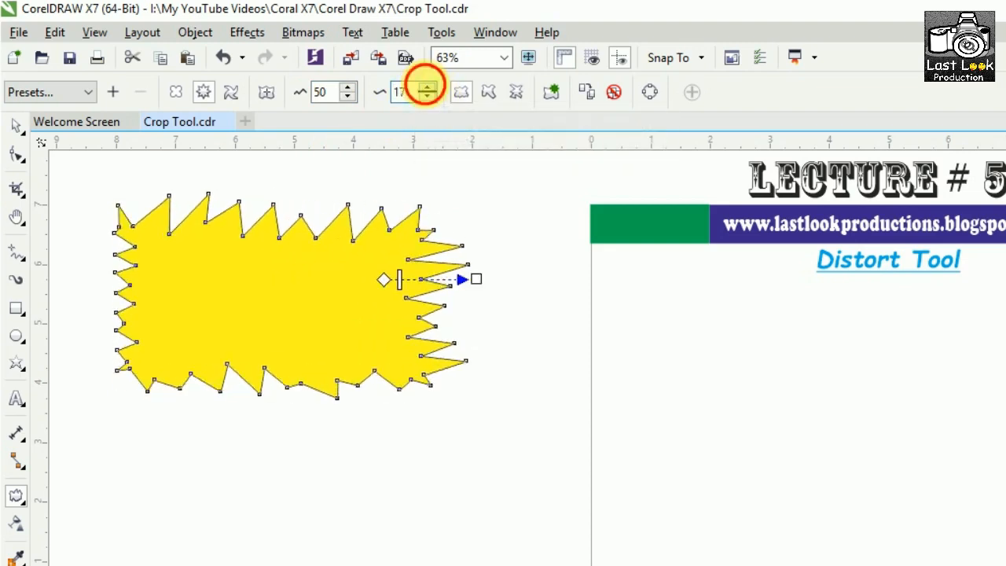
{"action": "left_click", "coordinate": [428, 88]}
{"action": "left_click", "coordinate": [428, 88]}
{"action": "left_click", "coordinate": [428, 88]}
{"action": "left_click", "coordinate": [428, 88]}
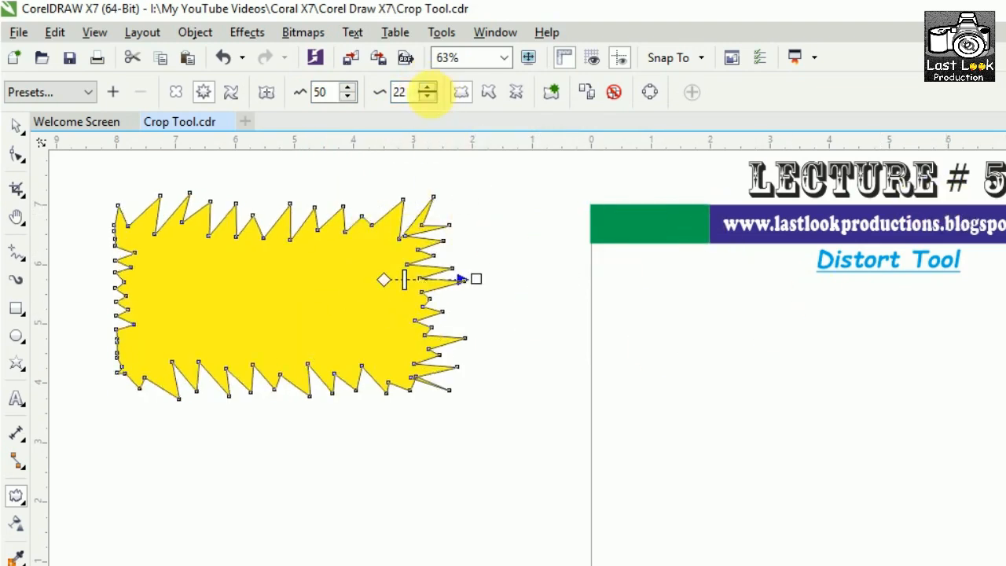
Lower the yellow shape's zipper frequency to 12 and turn on smooth distortion.
{"action": "left_click", "coordinate": [427, 97]}
{"action": "left_click", "coordinate": [428, 97]}
{"action": "left_click", "coordinate": [428, 96]}
{"action": "left_click", "coordinate": [427, 97]}
{"action": "left_click", "coordinate": [428, 97]}
{"action": "left_click", "coordinate": [427, 97]}
{"action": "left_click", "coordinate": [427, 96]}
{"action": "left_click", "coordinate": [427, 97]}
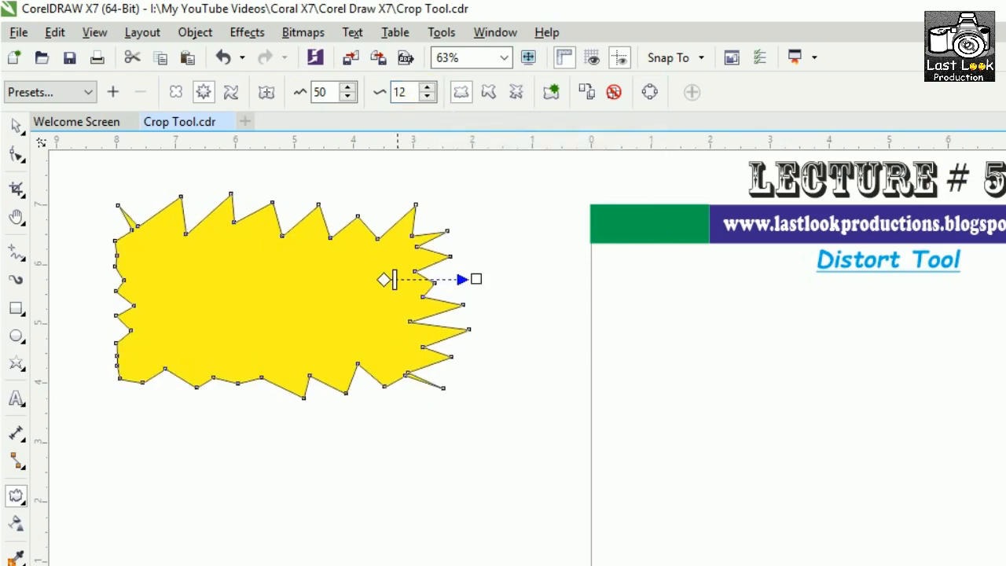
{"action": "left_click", "coordinate": [488, 94]}
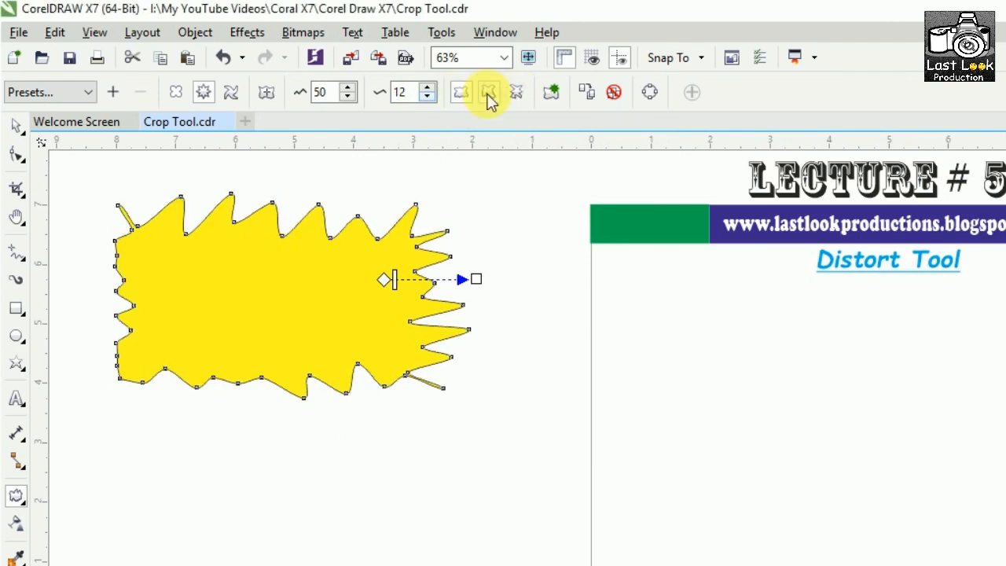